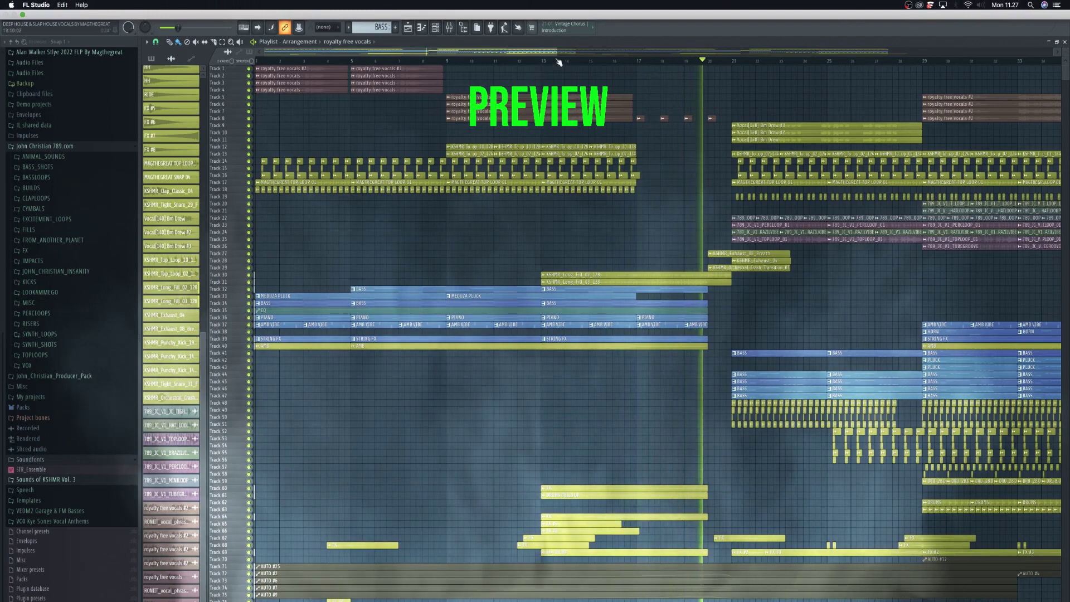
# Look over the whole song arrangement in the playlist while it plays, from the vocal tracks down to the automation tracks
pyautogui.moveTo(557, 52); pyautogui.dragTo(1003, 169)
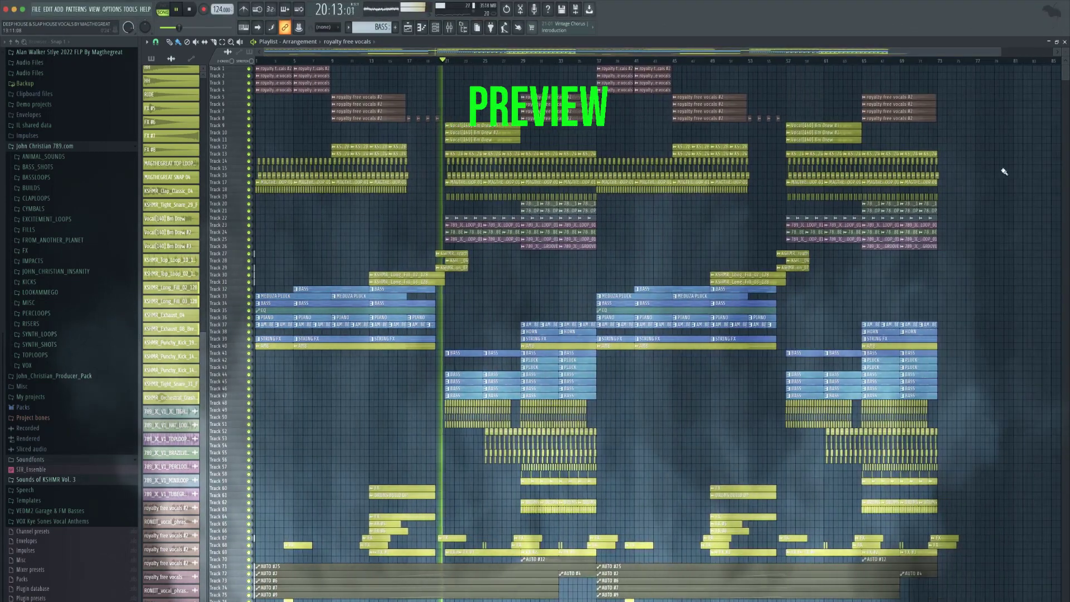
pyautogui.scroll(-2, 698, 480)
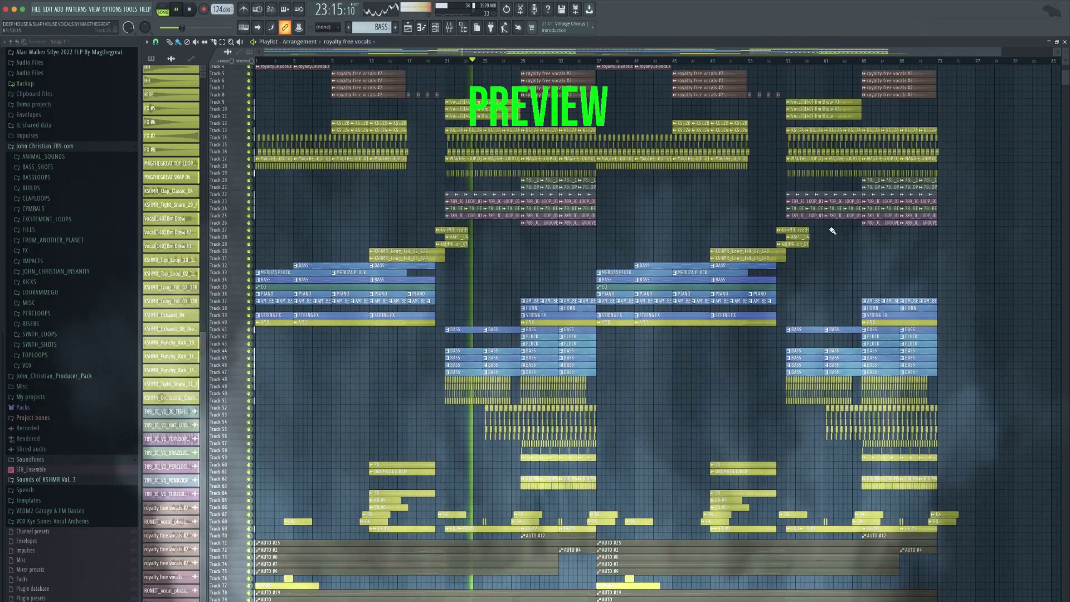
pyautogui.scroll(-4, 781, 375)
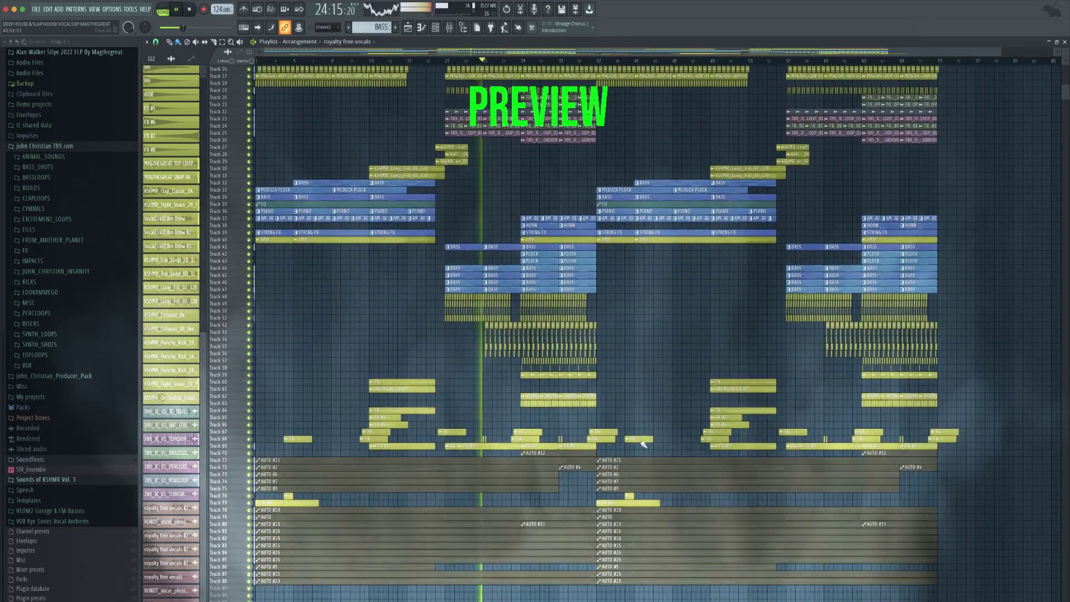
pyautogui.scroll(3, 948, 322)
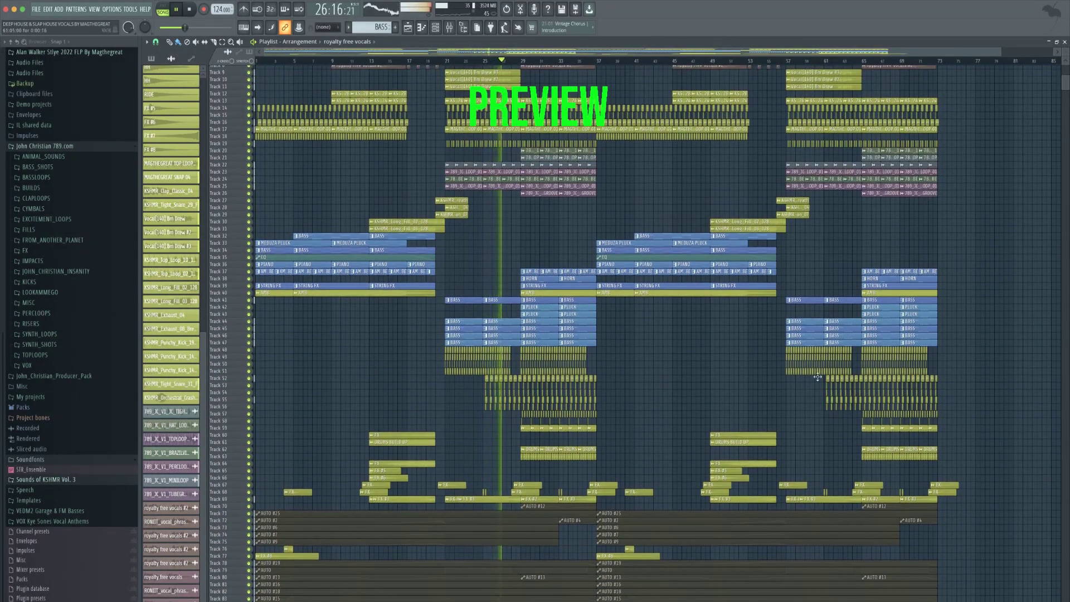
pyautogui.scroll(3, 699, 449)
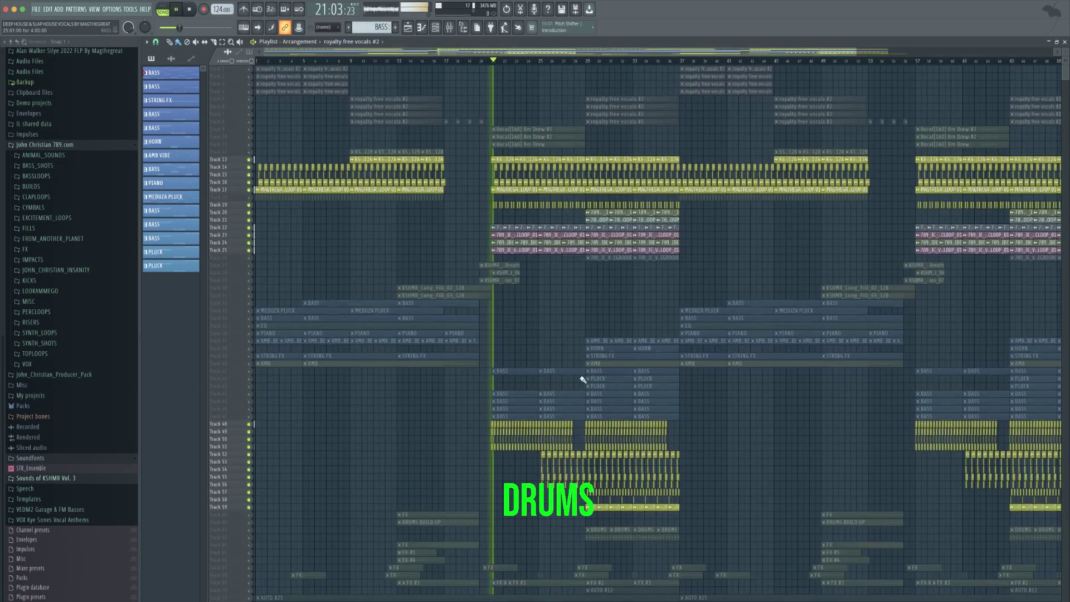
# Unmute drum Tracks 62 and 63 and loop Track 26, leaving the FX clip on Track 64 muted
pyautogui.scroll(-4, 664, 449)
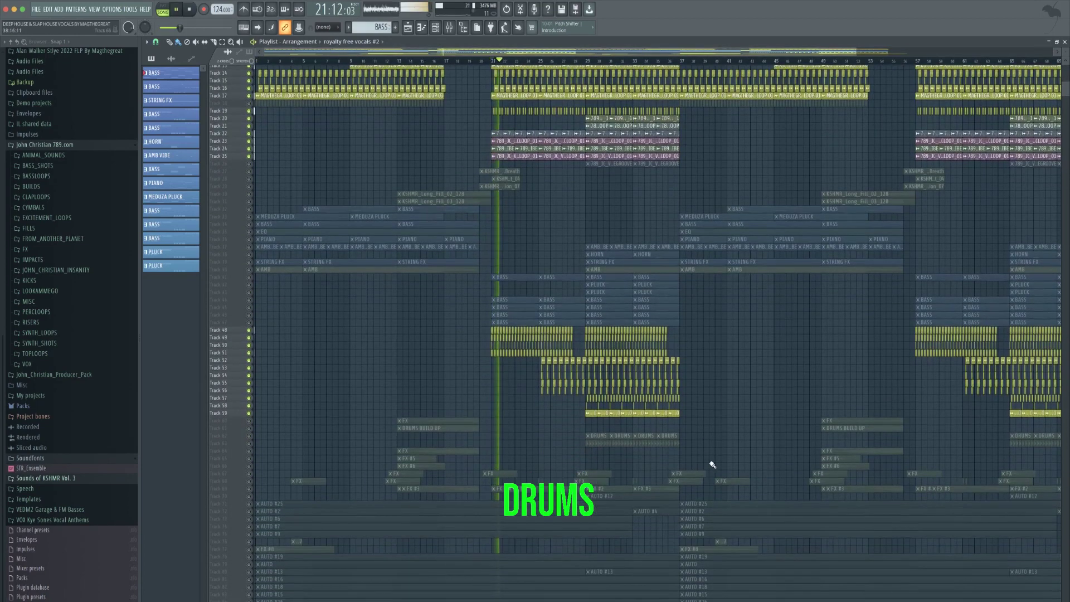
pyautogui.scroll(5, 741, 403)
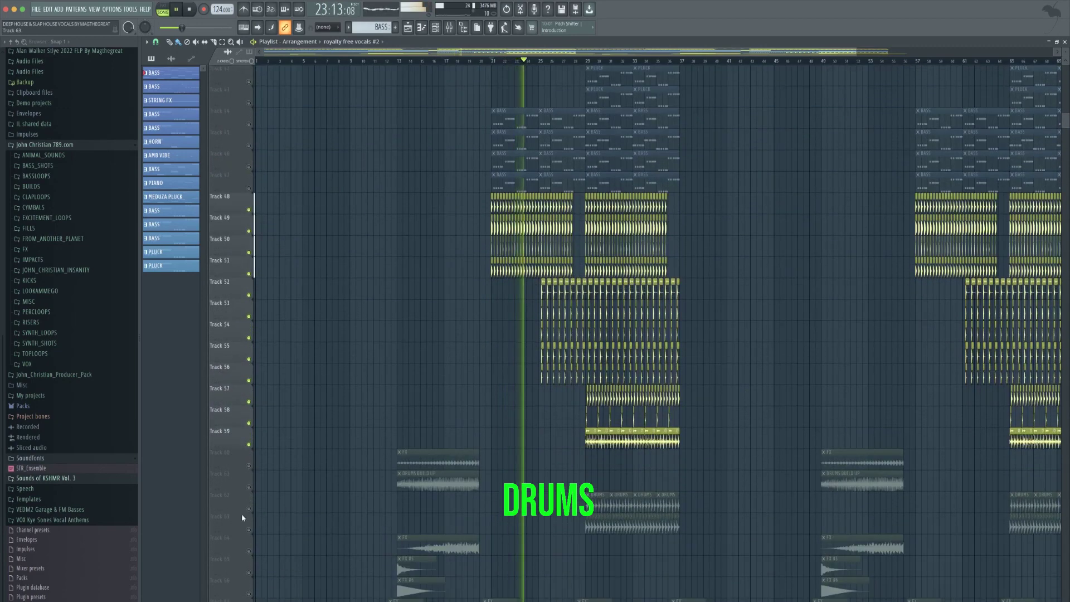
pyautogui.click(249, 530)
pyautogui.click(249, 551)
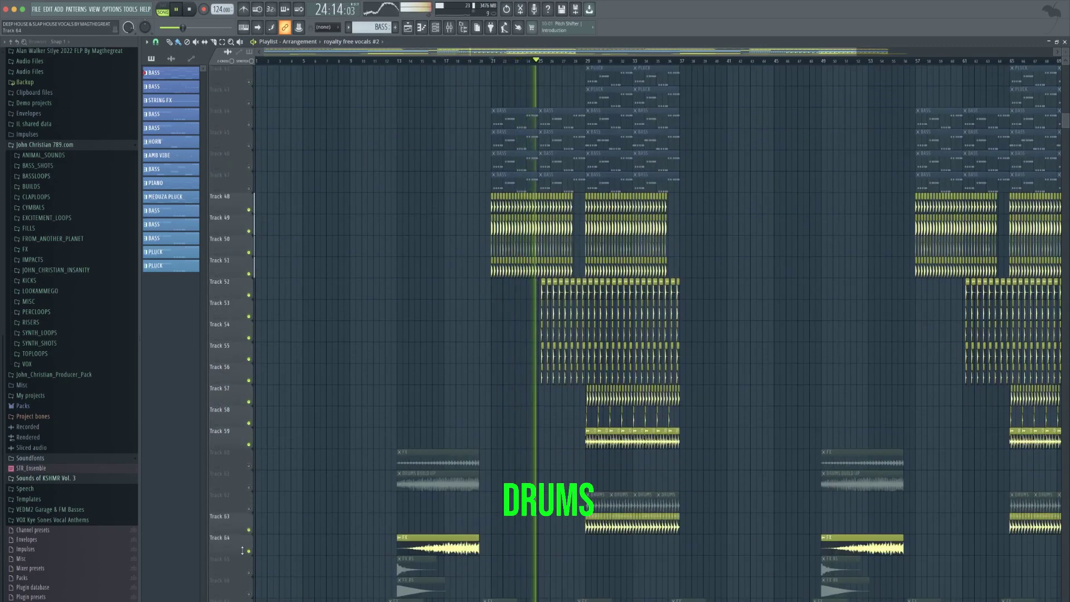
pyautogui.click(249, 552)
pyautogui.click(249, 509)
pyautogui.scroll(-1, 520, 507)
pyautogui.scroll(-4, 519, 507)
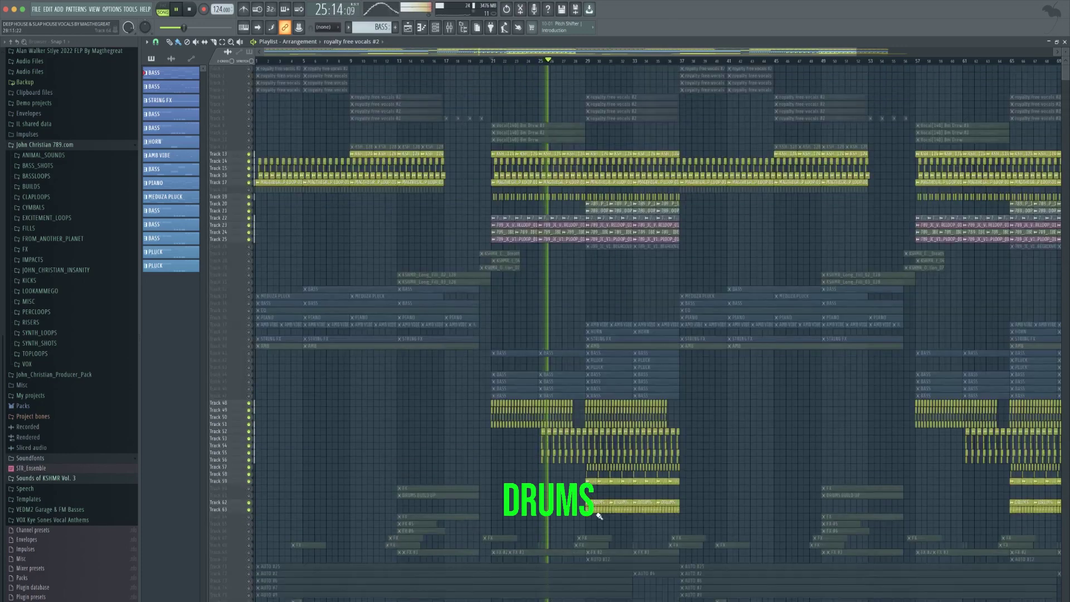
pyautogui.click(249, 246)
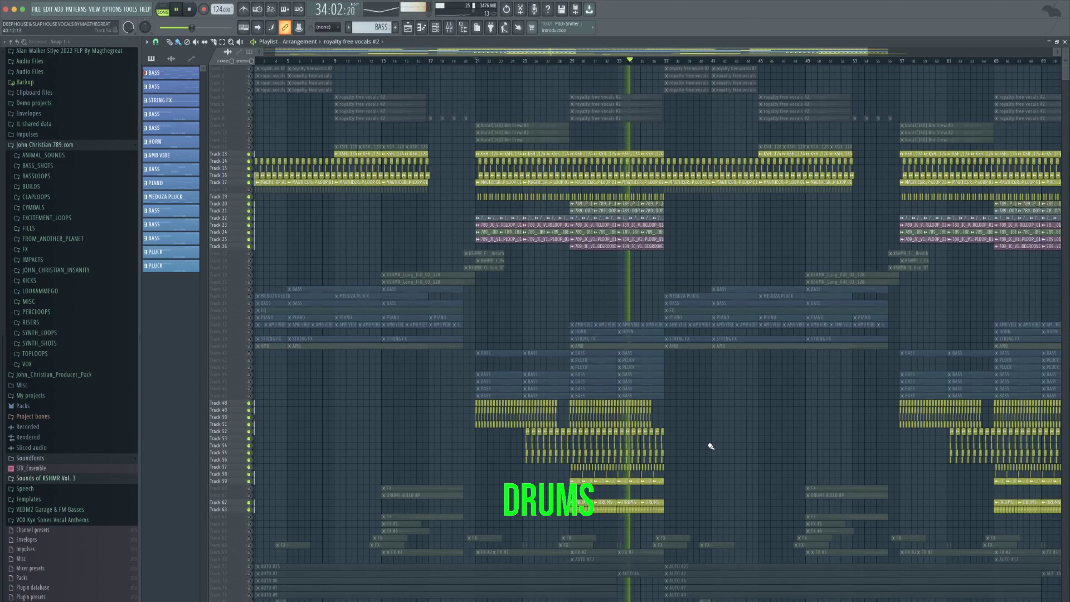
# Look over the isolated drum tracks in the playlist and stop playback
pyautogui.scroll(-5, 699, 434)
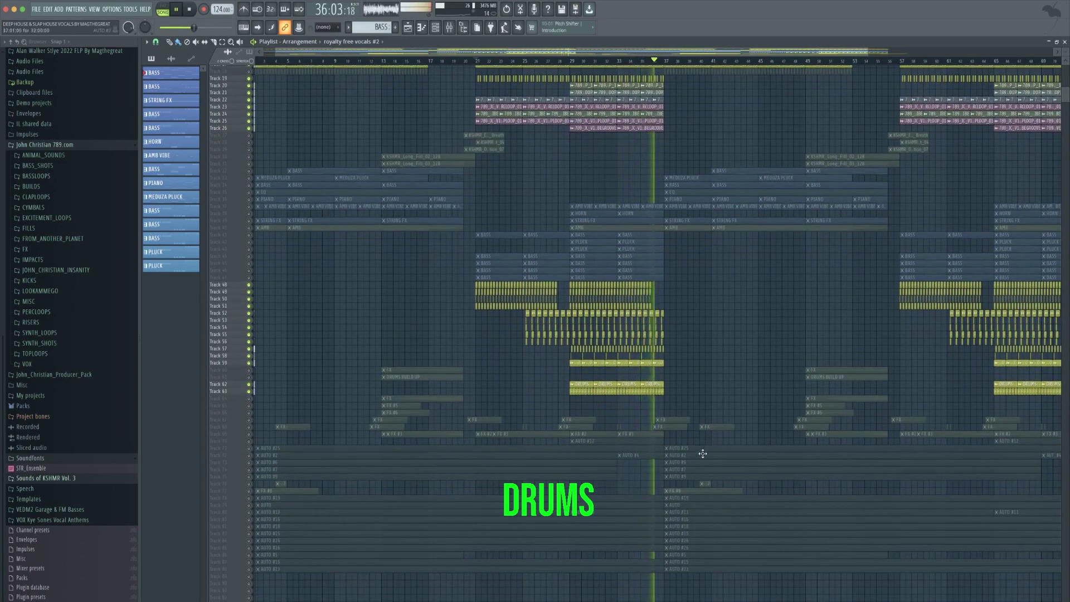
pyautogui.scroll(5, 708, 441)
pyautogui.press('space')
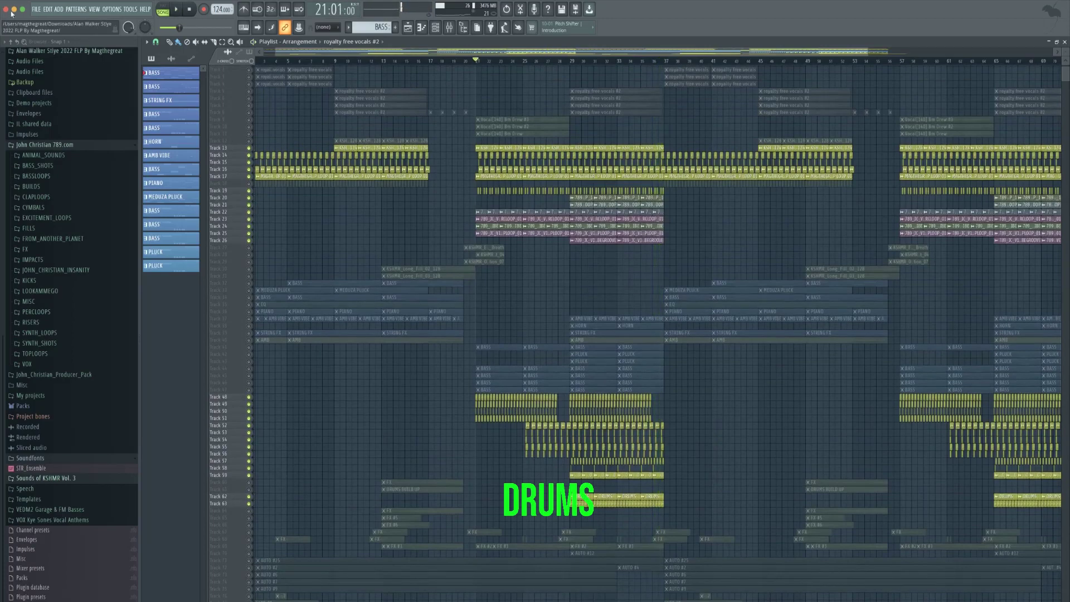
pyautogui.scroll(3, 423, 299)
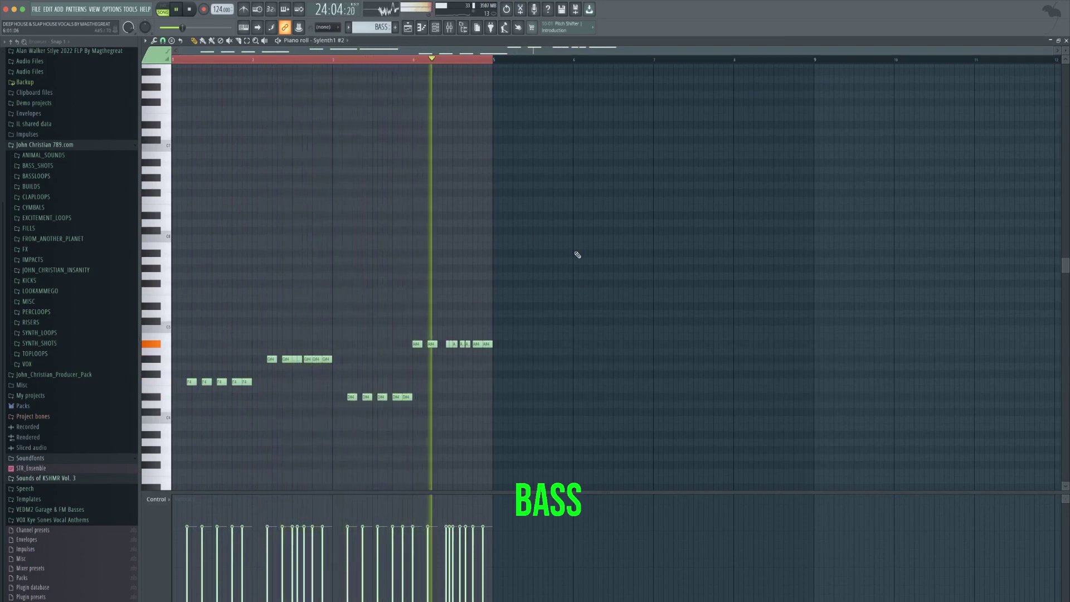
# Stop the bass playback, return to the playlist and look over the isolated lead tracks
pyautogui.press('space')
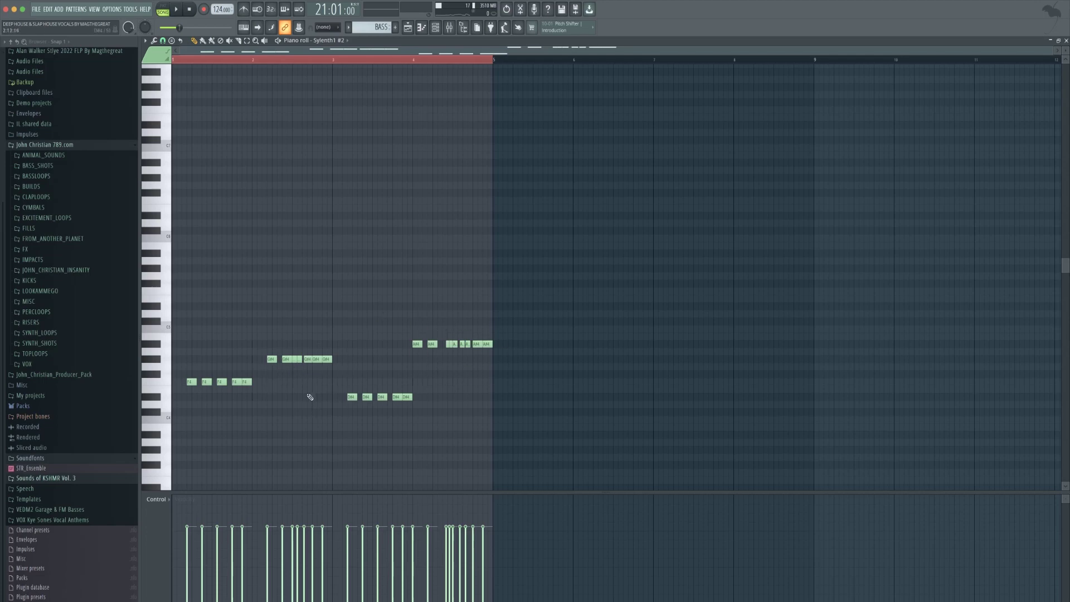
pyautogui.click(408, 29)
pyautogui.scroll(-10, 707, 499)
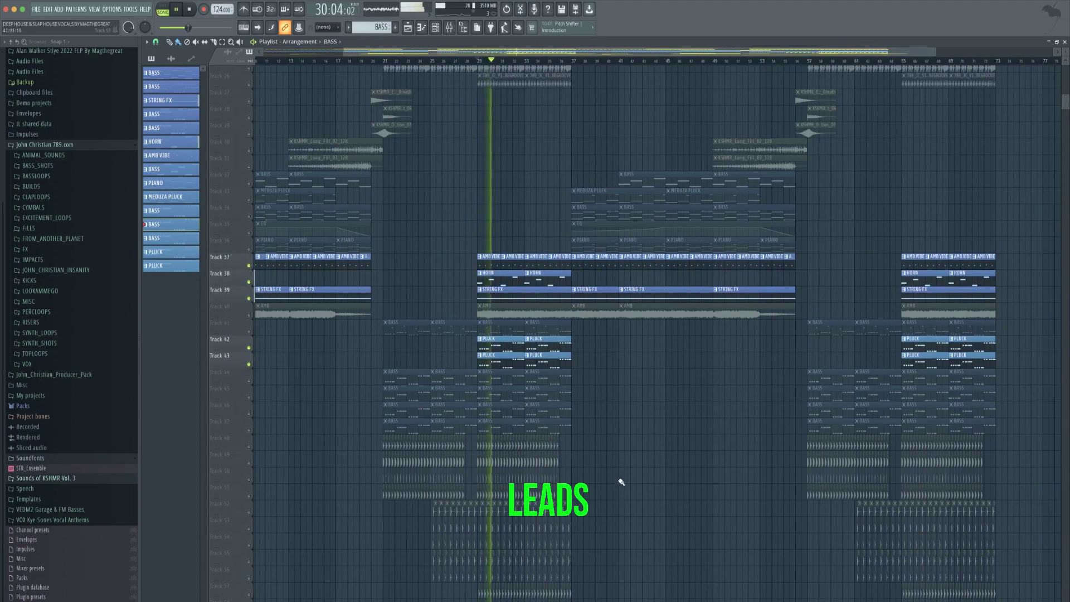
pyautogui.scroll(-8, 615, 483)
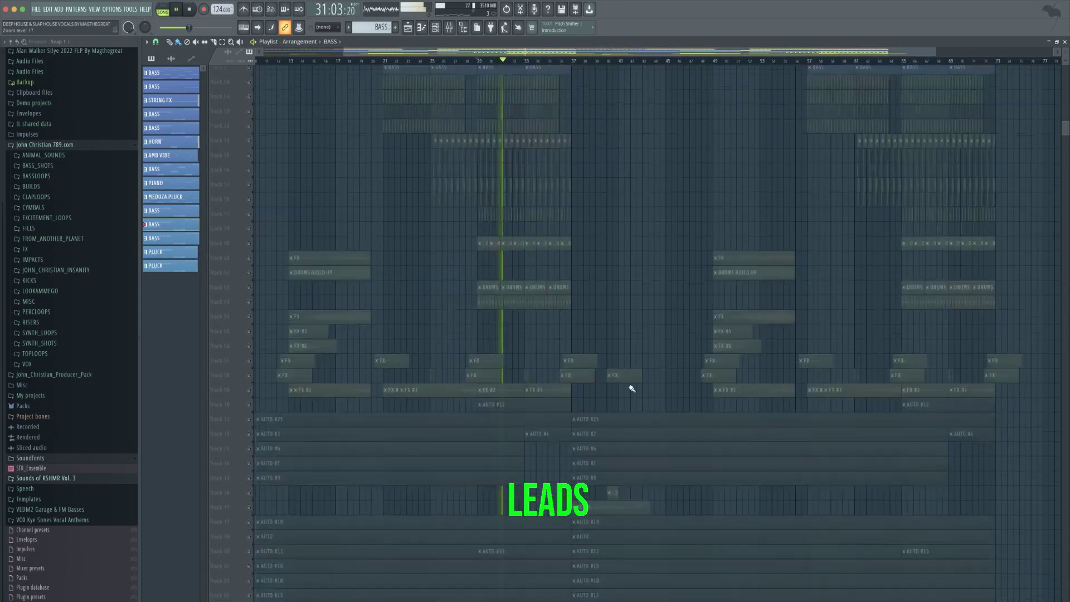
pyautogui.scroll(6, 633, 384)
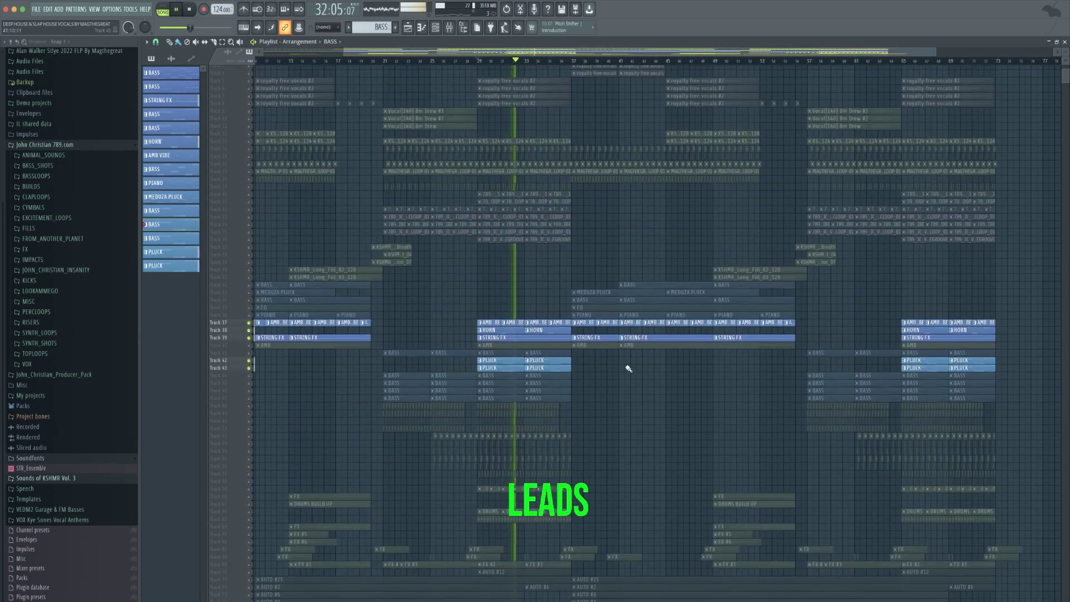
pyautogui.scroll(4, 629, 368)
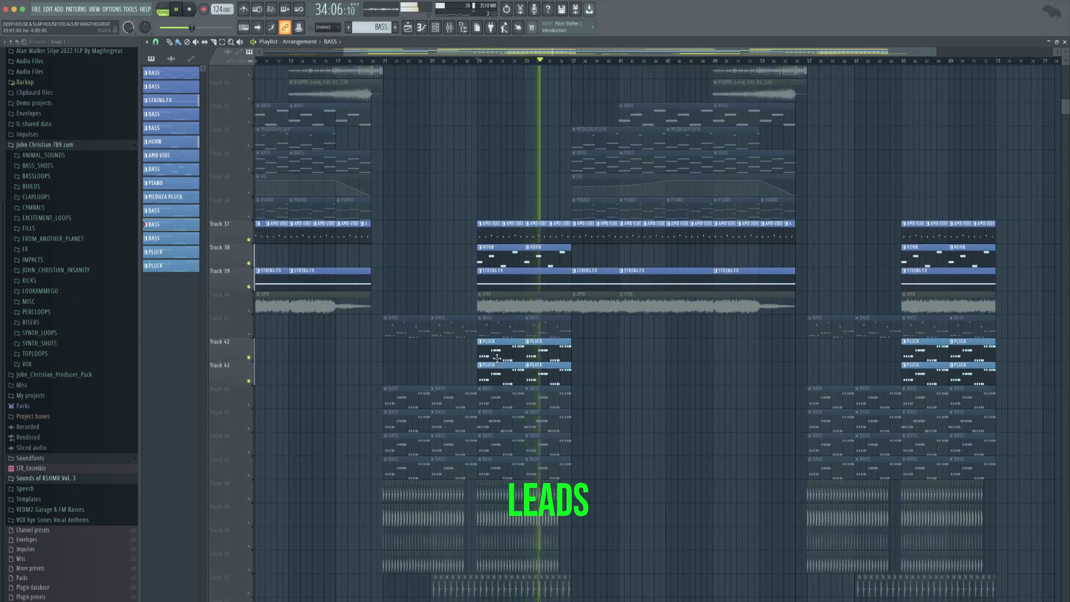
# View the notes of the Track 43 PLUCK clip in the piano roll, return to the playlist and stop playback
pyautogui.doubleClick(567, 372)
pyautogui.moveTo(363, 51); pyautogui.dragTo(255, 52)
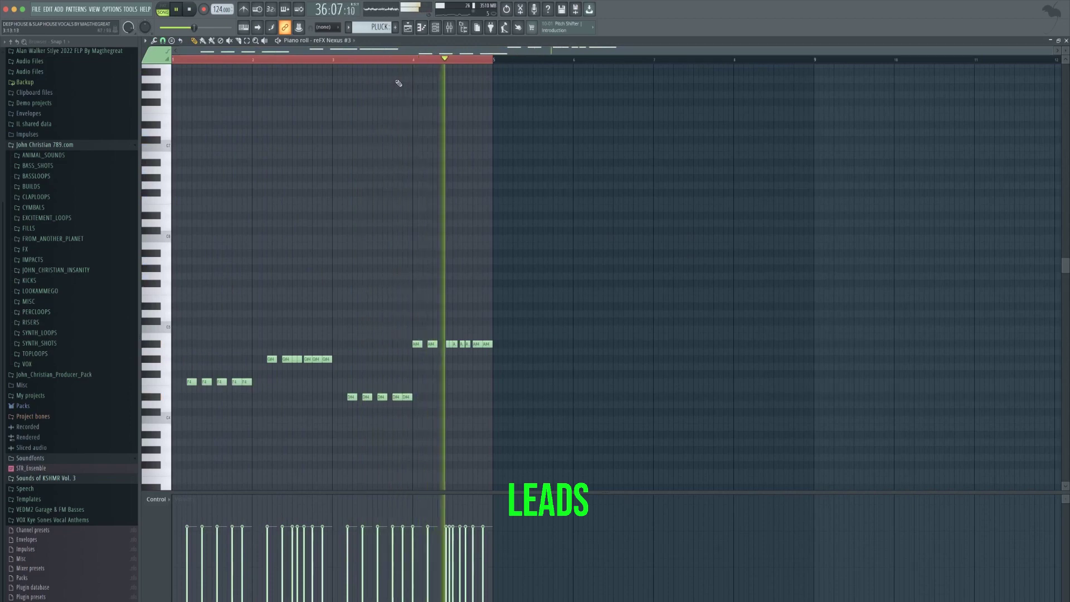
pyautogui.click(408, 27)
pyautogui.press('space')
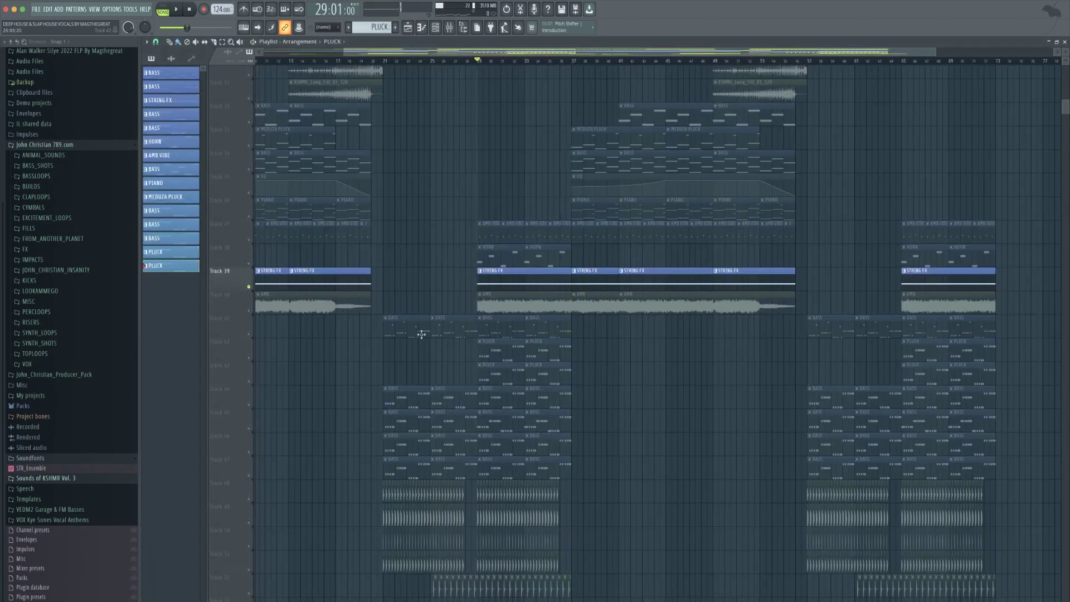
# Unmute the atmosphere audio on Track 40, play it together with the STRING FX track and stop playback
pyautogui.click(249, 311)
pyautogui.press('space')
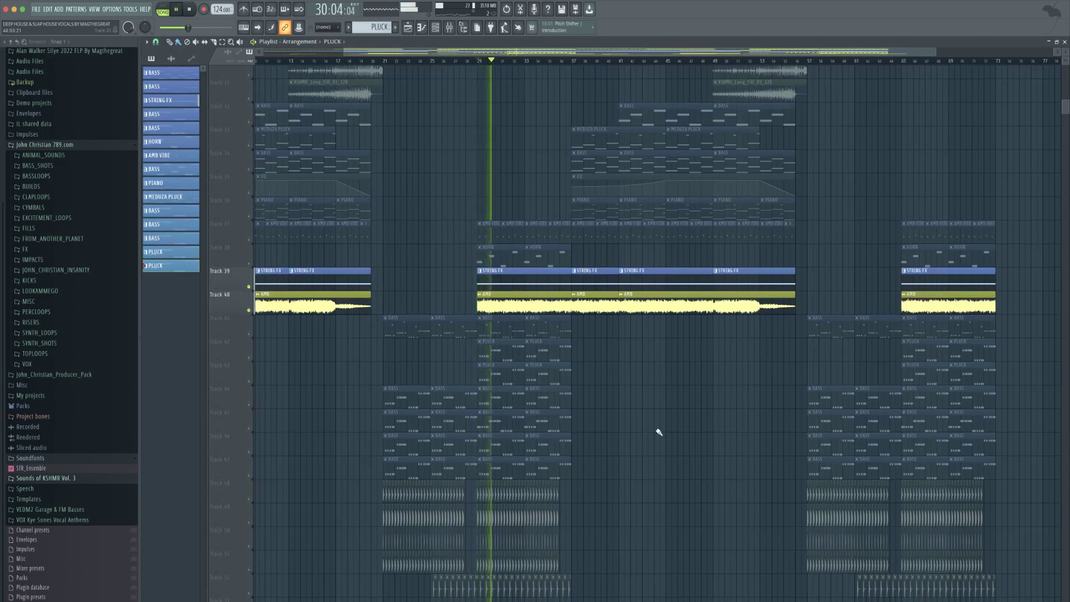
pyautogui.scroll(3, 628, 462)
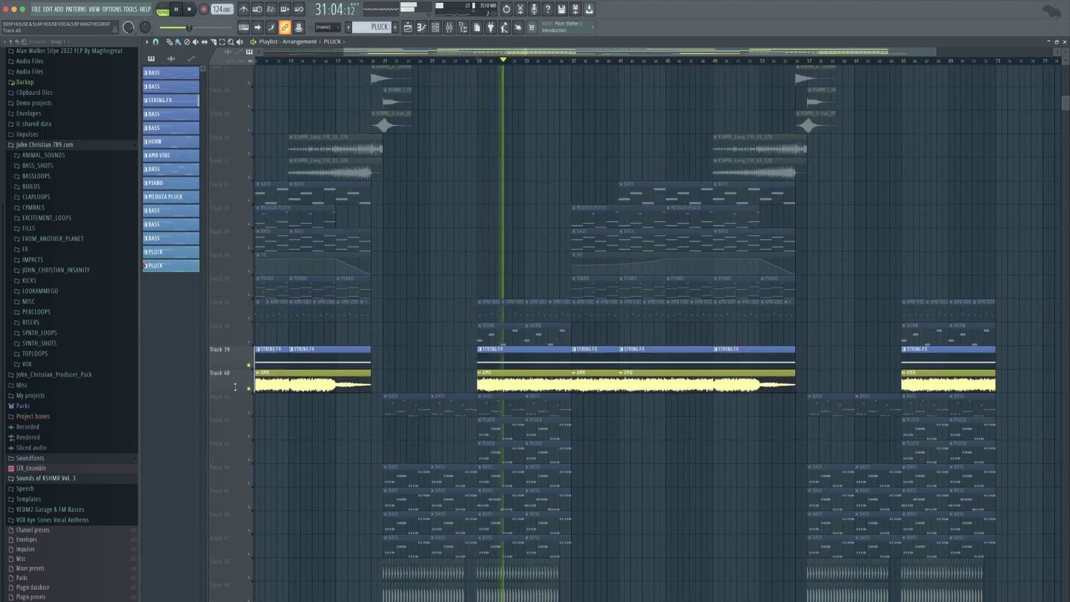
pyautogui.press('space')
# Play the isolated vocals on Tracks 9 to 11 from bar 21, and audition the PIANO chord pattern in the piano roll
pyautogui.scroll(14, 509, 275)
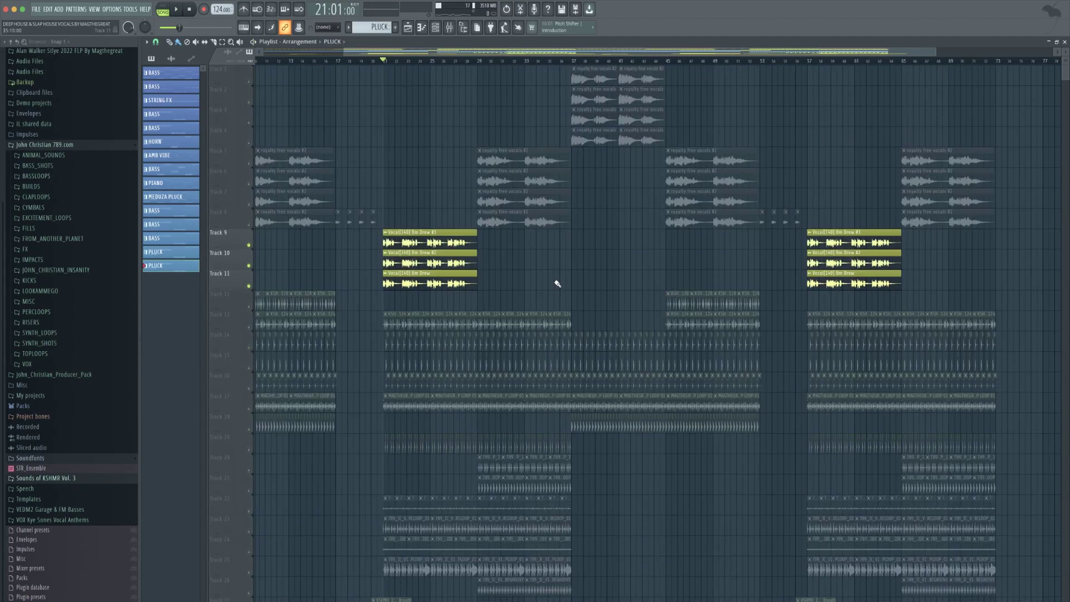
pyautogui.press('space')
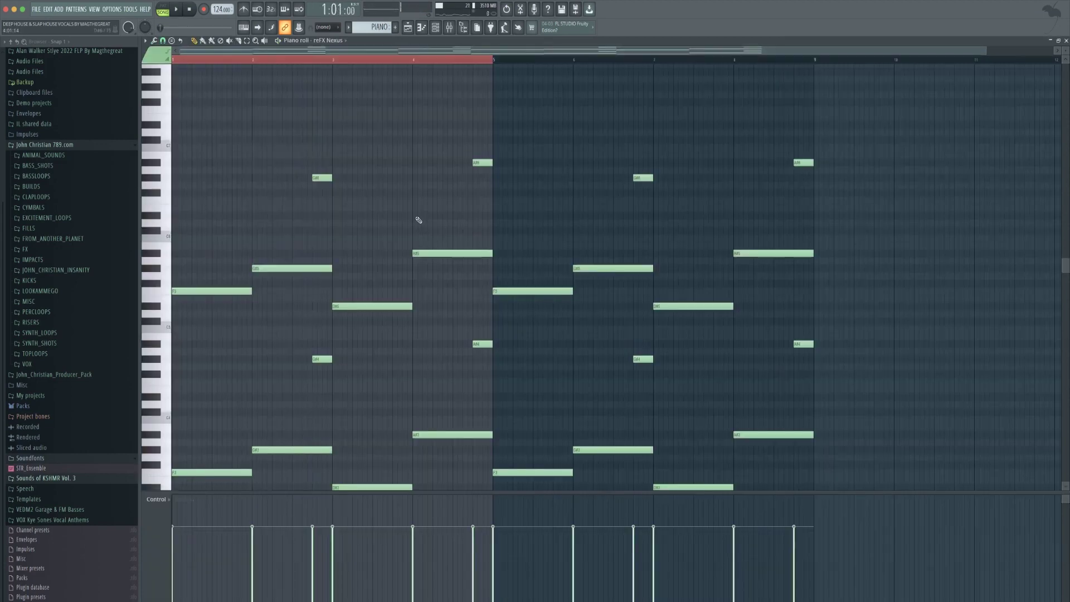
pyautogui.press('space')
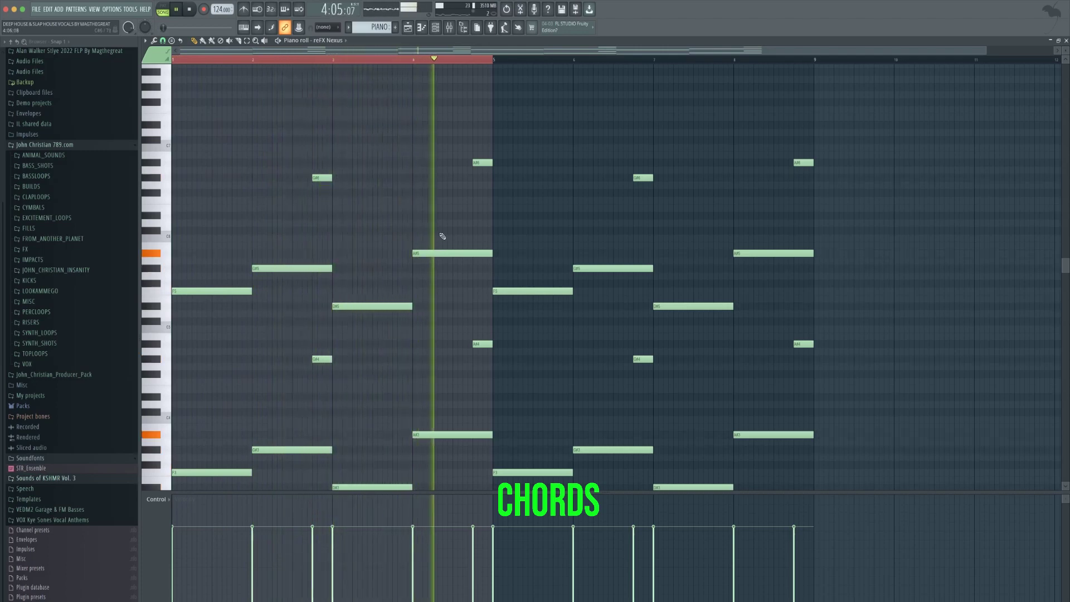
pyautogui.press('space')
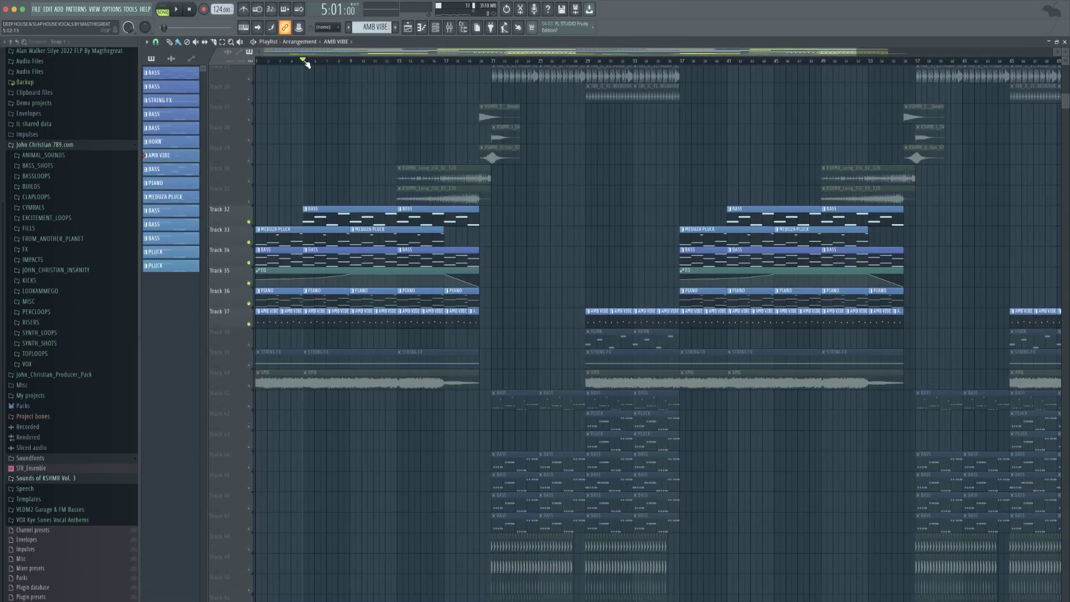
# Play the chord tracks from bar 5, view the AMB VIBE clip's notes in the piano roll and return to the playlist
pyautogui.press('space')
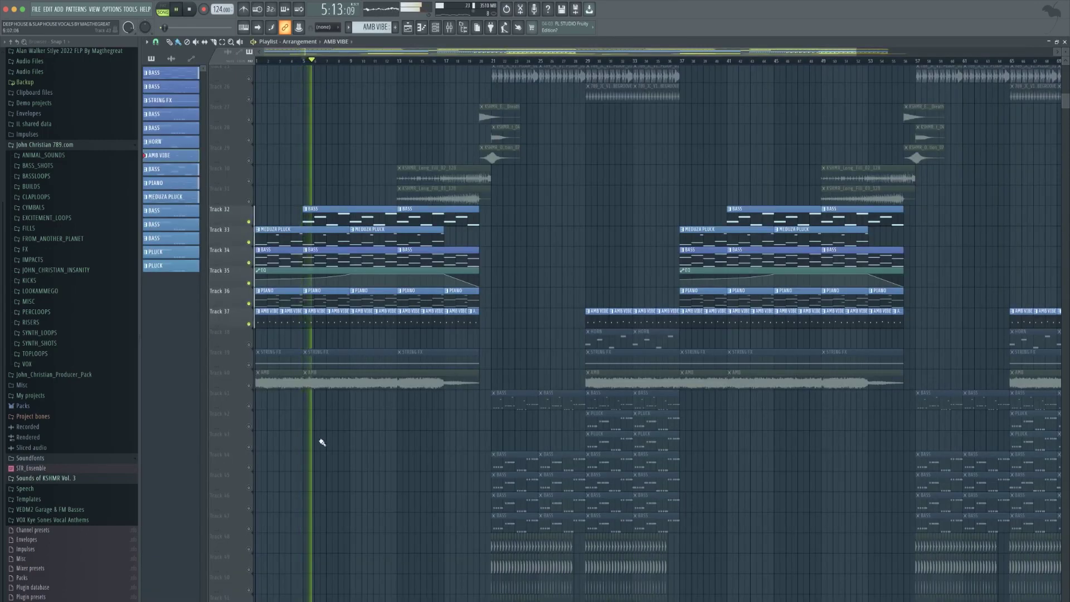
pyautogui.doubleClick(319, 328)
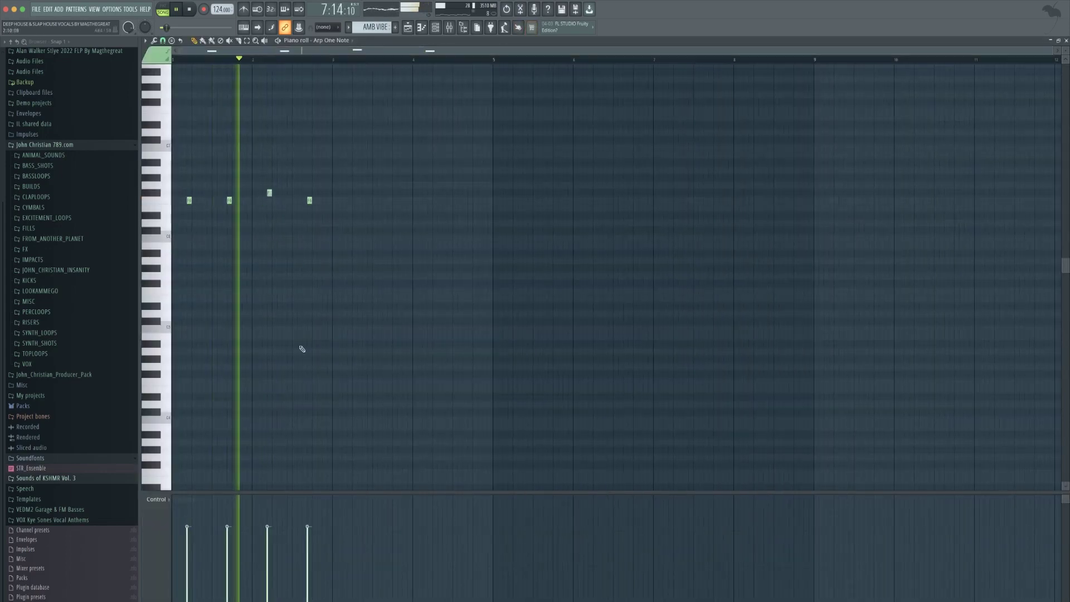
pyautogui.scroll(3, 402, 369)
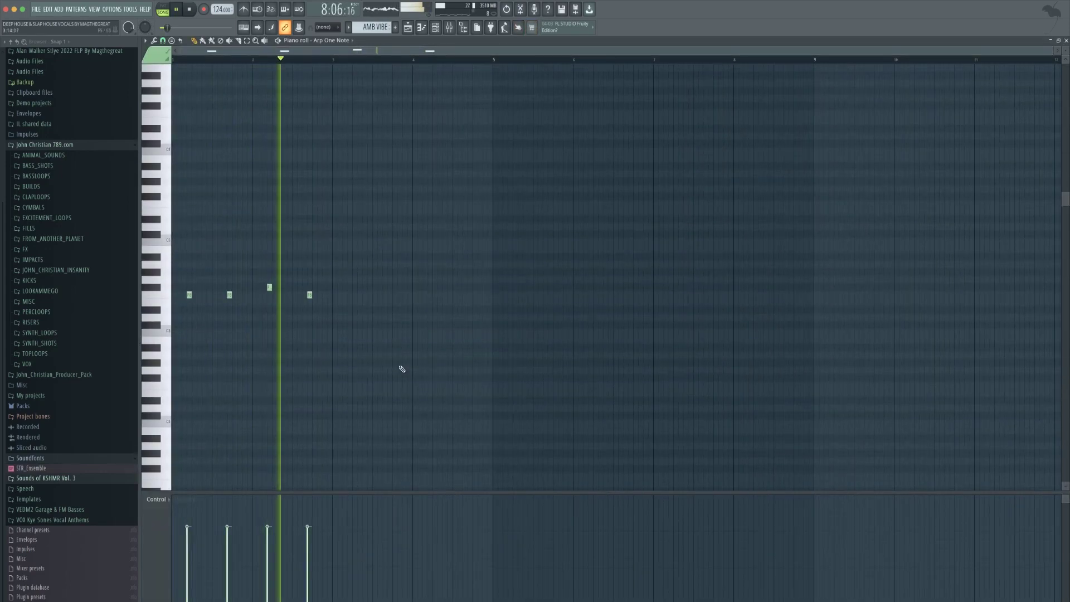
pyautogui.click(409, 28)
# View the notes of the Track 34 BASS clip in the piano roll, return to the playlist and stop playback
pyautogui.doubleClick(323, 262)
pyautogui.moveTo(432, 51); pyautogui.dragTo(357, 51)
pyautogui.scroll(-6, 513, 272)
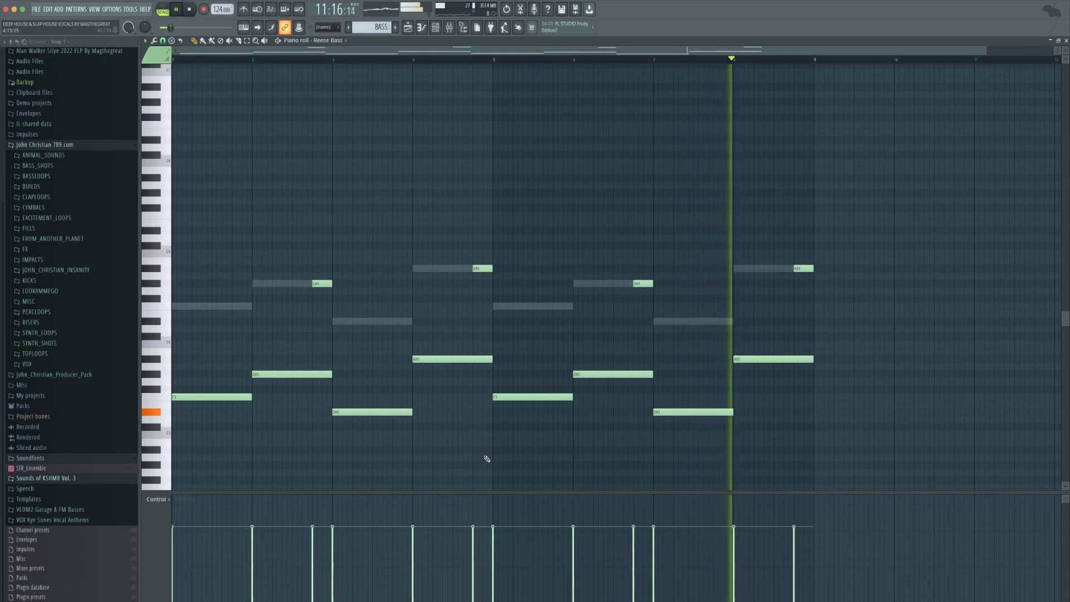
pyautogui.click(409, 28)
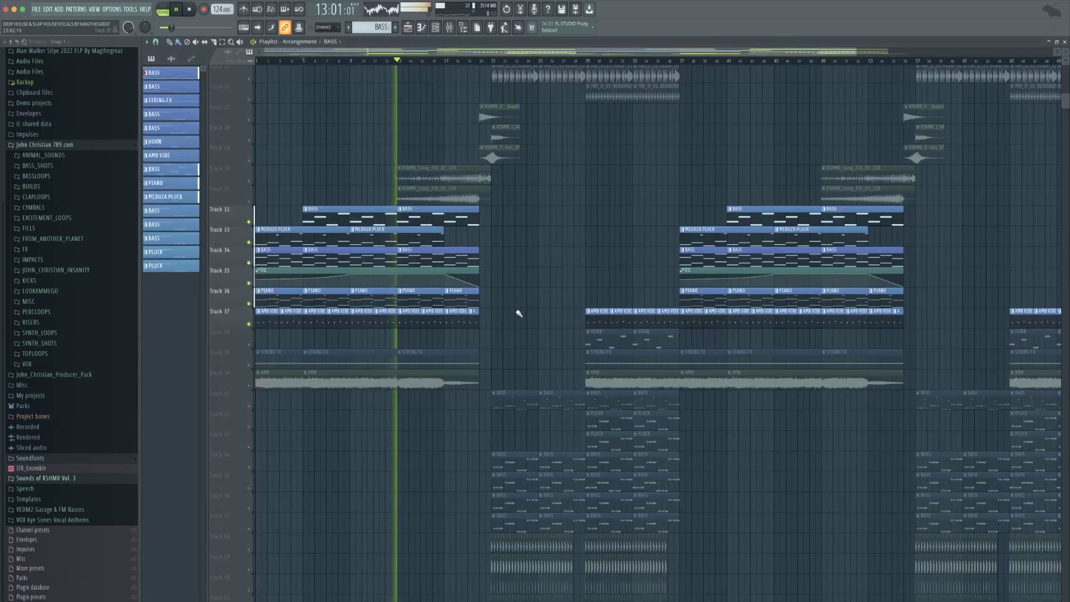
pyautogui.press('space')
# Unmute Tracks 40 and 39 so the atmosphere audio and STRING FX play along with the verse drums
pyautogui.scroll(3, 532, 334)
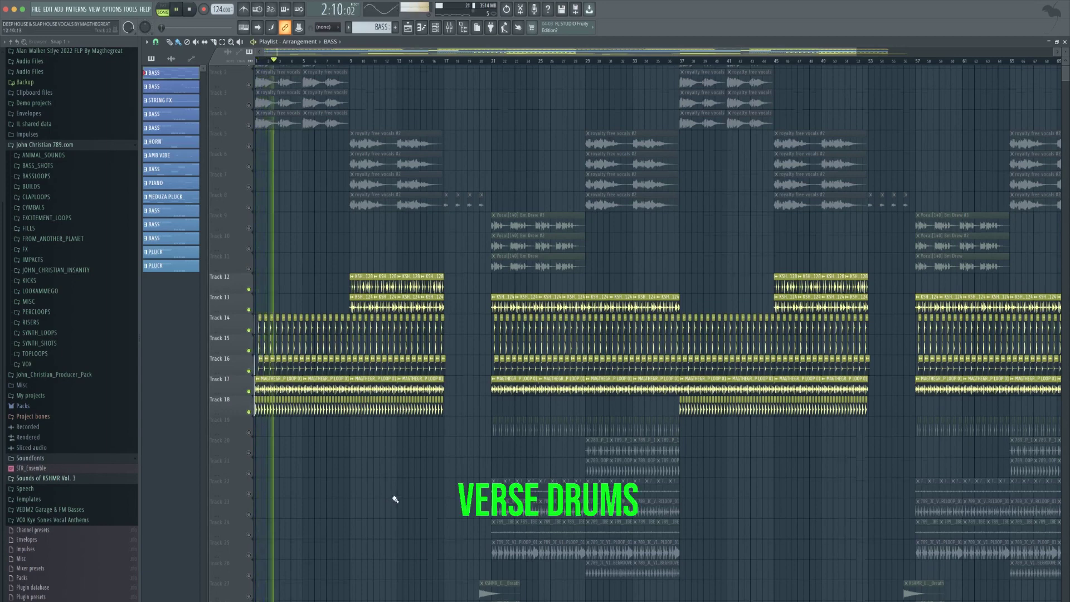
pyautogui.scroll(-9, 395, 500)
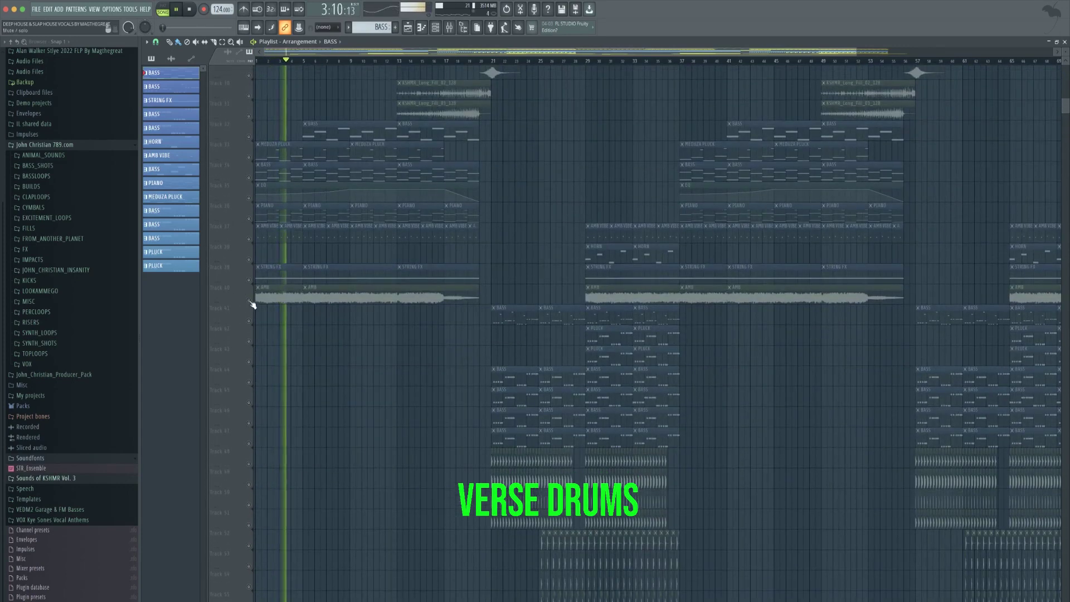
pyautogui.click(251, 302)
pyautogui.click(249, 281)
# Look over the playlist's lower drum, FX and automation tracks while the verse drums play
pyautogui.scroll(-8, 397, 423)
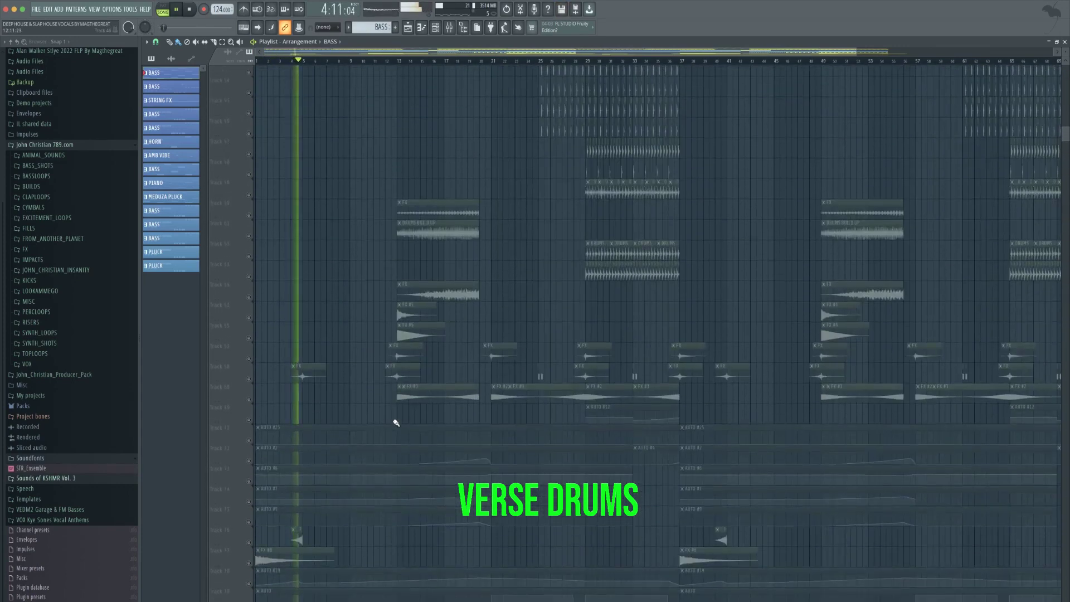
pyautogui.scroll(-3, 397, 423)
pyautogui.scroll(-3, 440, 430)
pyautogui.scroll(4, 440, 440)
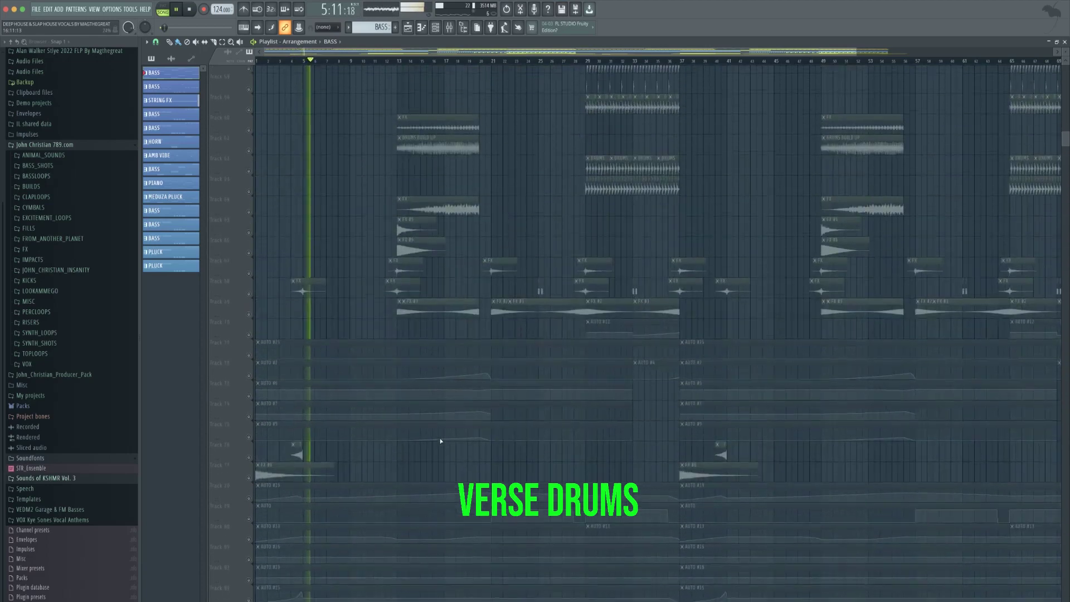
pyautogui.scroll(19, 441, 441)
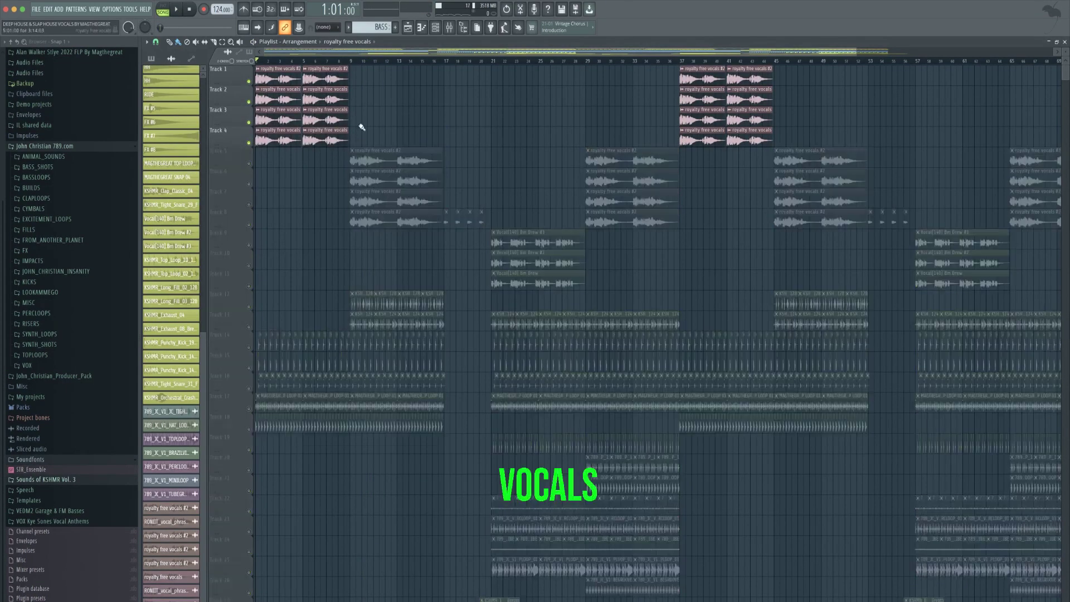
# Unmute Tracks 5 to 8 so their royalty free vocals clips play along with the vocals on Tracks 1 to 4
pyautogui.click(250, 164)
pyautogui.click(250, 184)
pyautogui.click(249, 205)
pyautogui.click(250, 225)
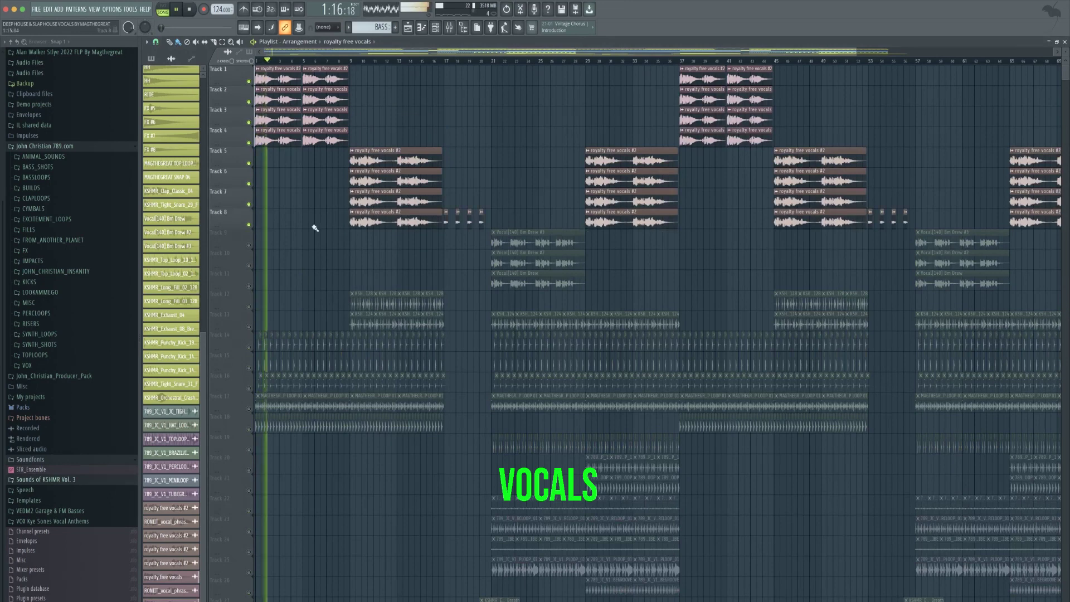
pyautogui.scroll(-3, 358, 263)
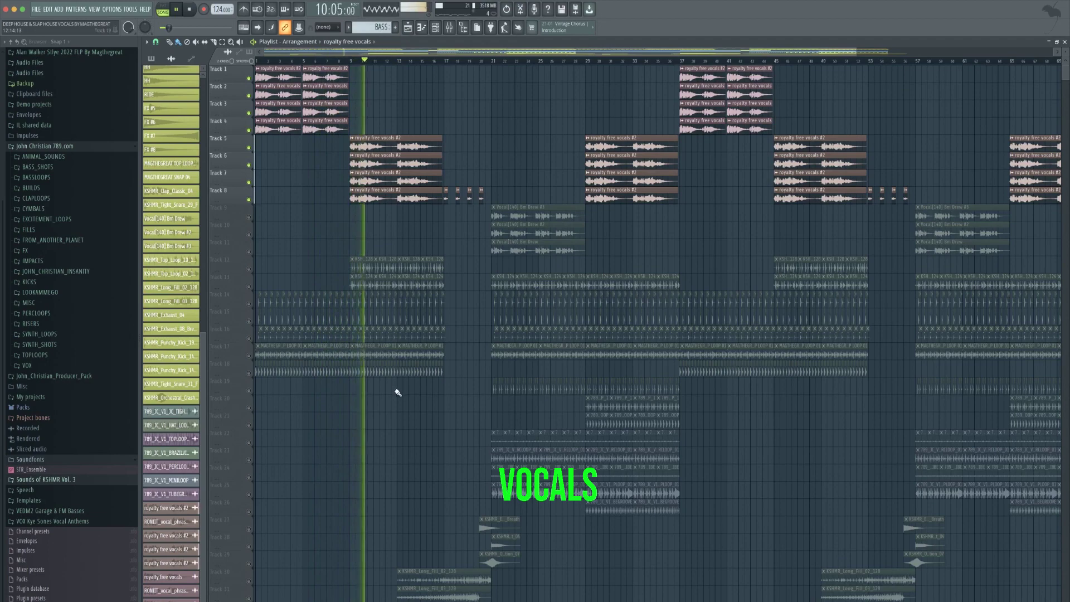
pyautogui.scroll(-2, 397, 392)
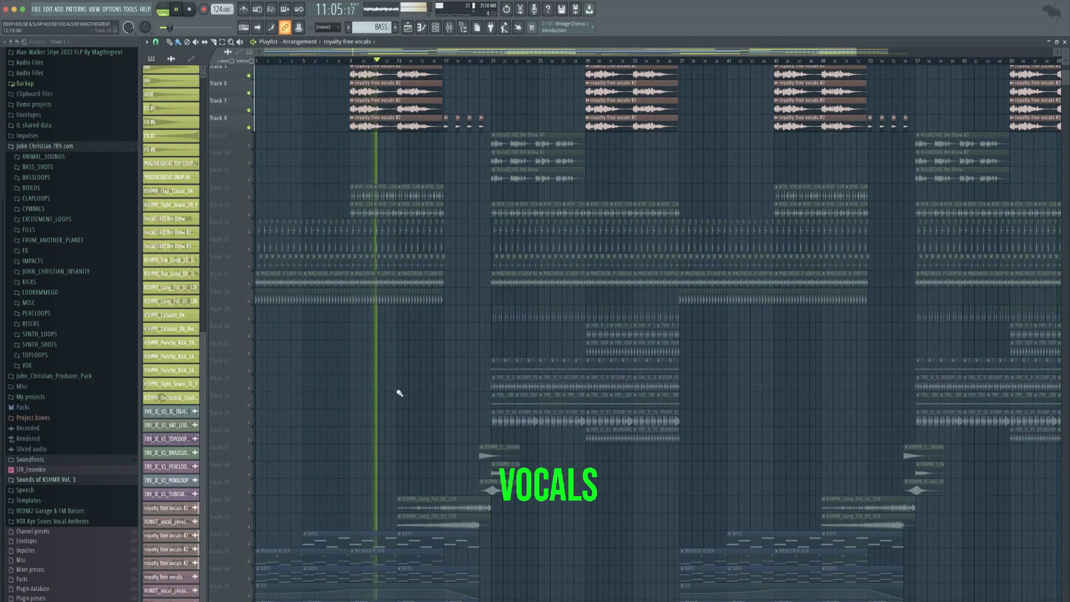
pyautogui.scroll(-3, 400, 393)
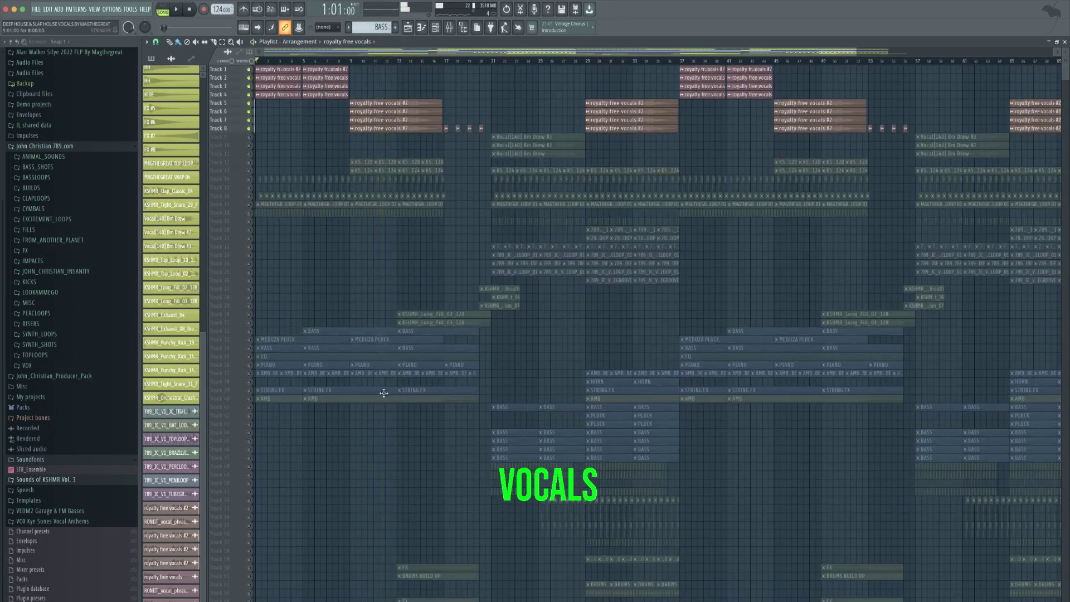
# Unmute Tracks 27 to 29 so their KSHMR samples play along with the build-up fills and FX, and look over the build-up clips
pyautogui.scroll(-5, 337, 419)
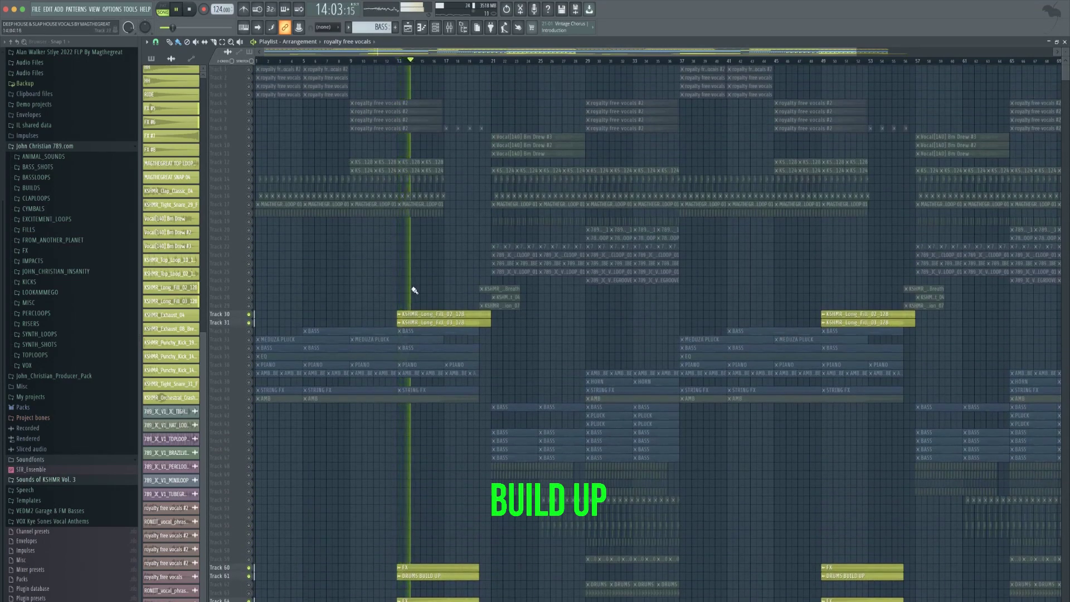
pyautogui.scroll(-1, 469, 282)
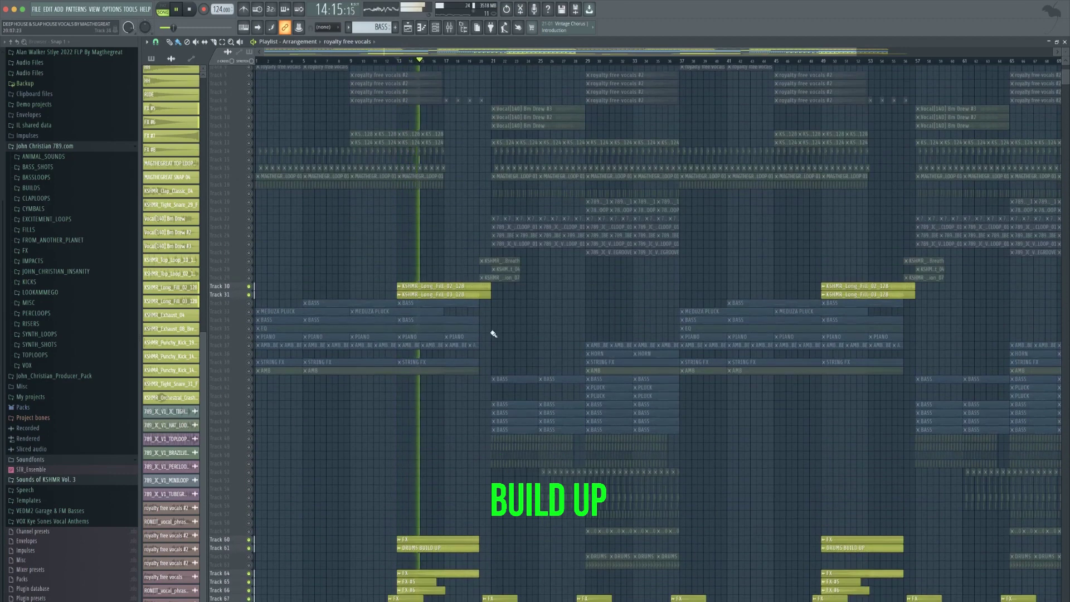
pyautogui.click(249, 261)
pyautogui.click(250, 269)
pyautogui.scroll(-5, 465, 386)
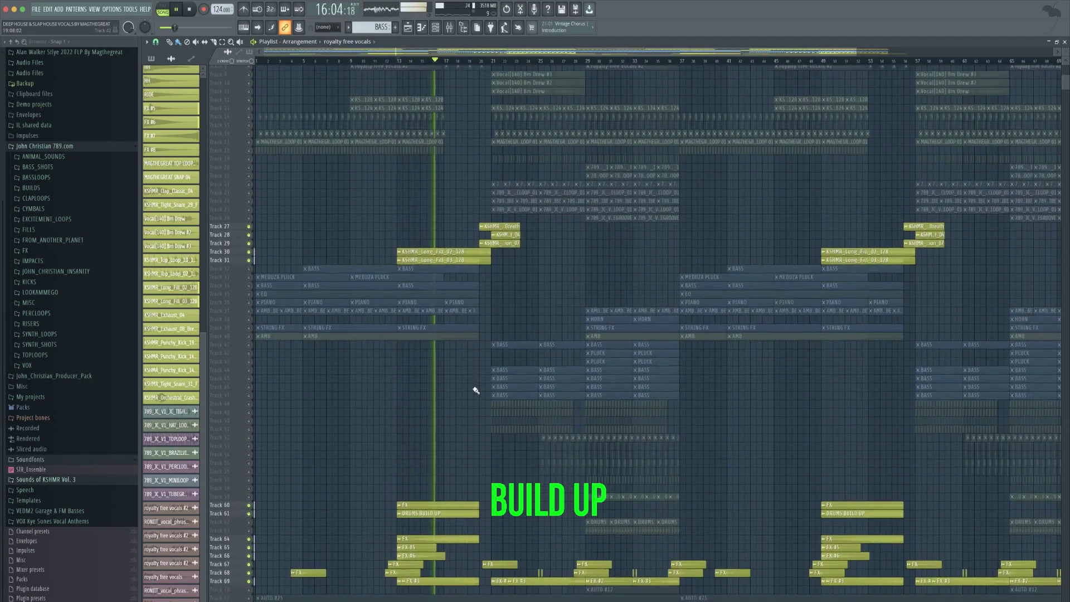
pyautogui.scroll(5, 480, 357)
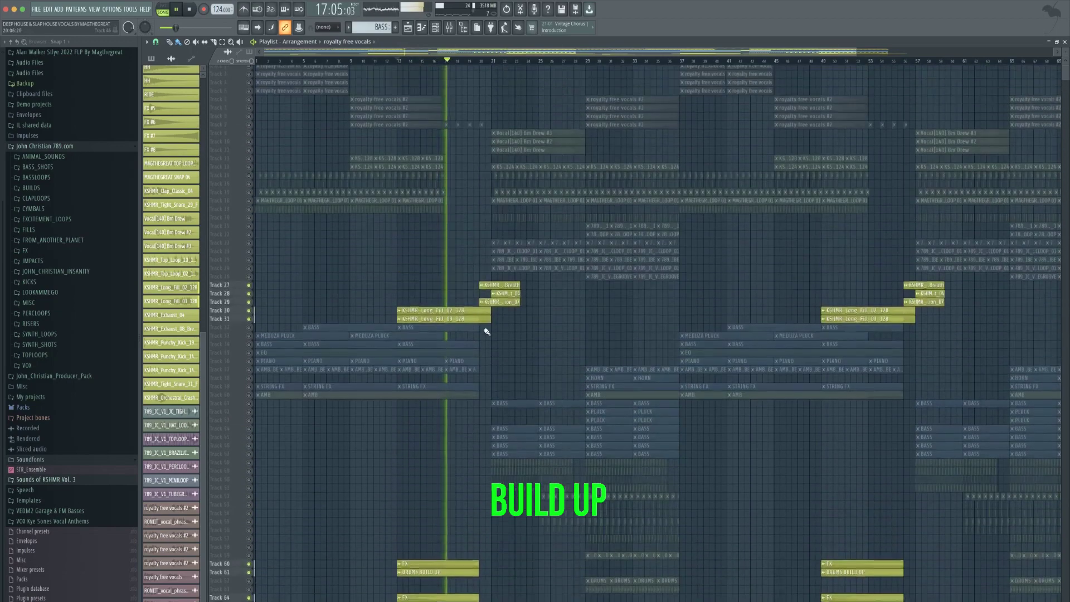
pyautogui.scroll(4, 546, 313)
pyautogui.scroll(-4, 542, 337)
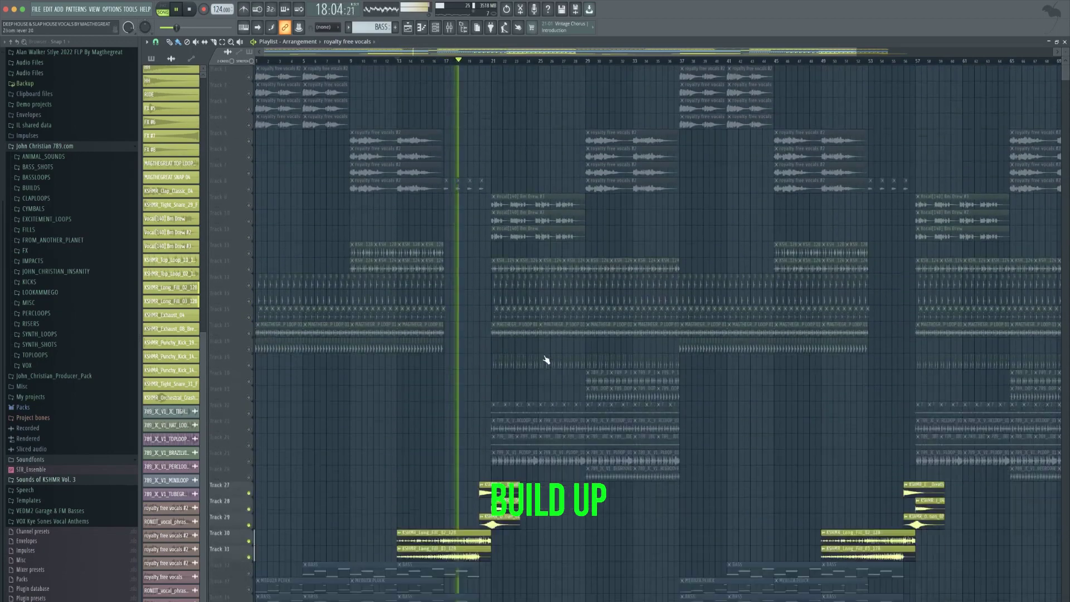
pyautogui.scroll(-2, 584, 405)
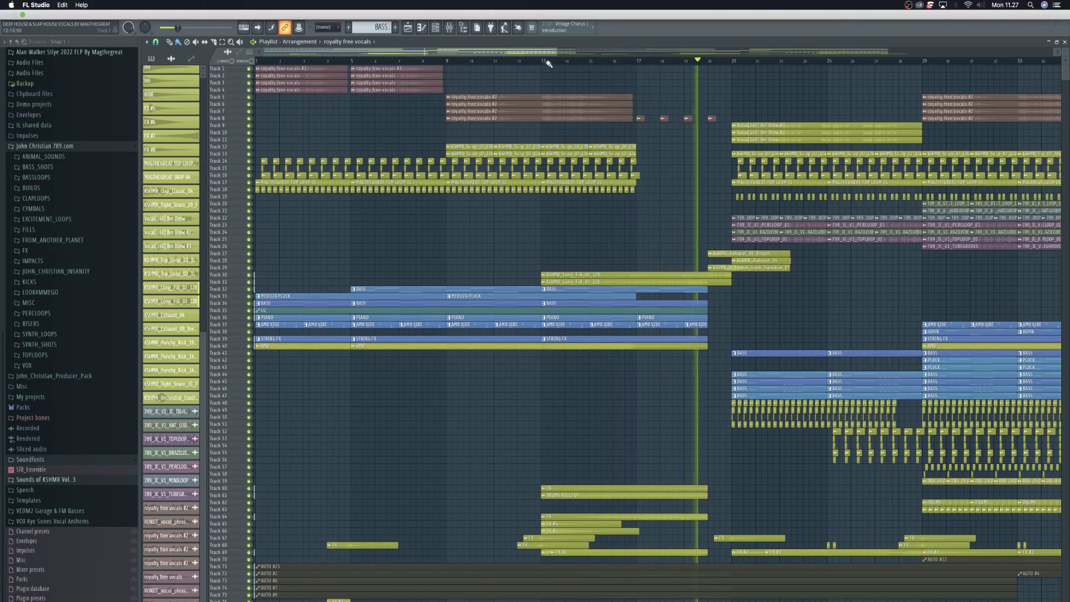
# Zoom the playlist out to the whole arrangement and look over its tracks down to the automation clips during playback
pyautogui.moveTo(556, 53); pyautogui.dragTo(1035, 309)
pyautogui.scroll(-3, 694, 479)
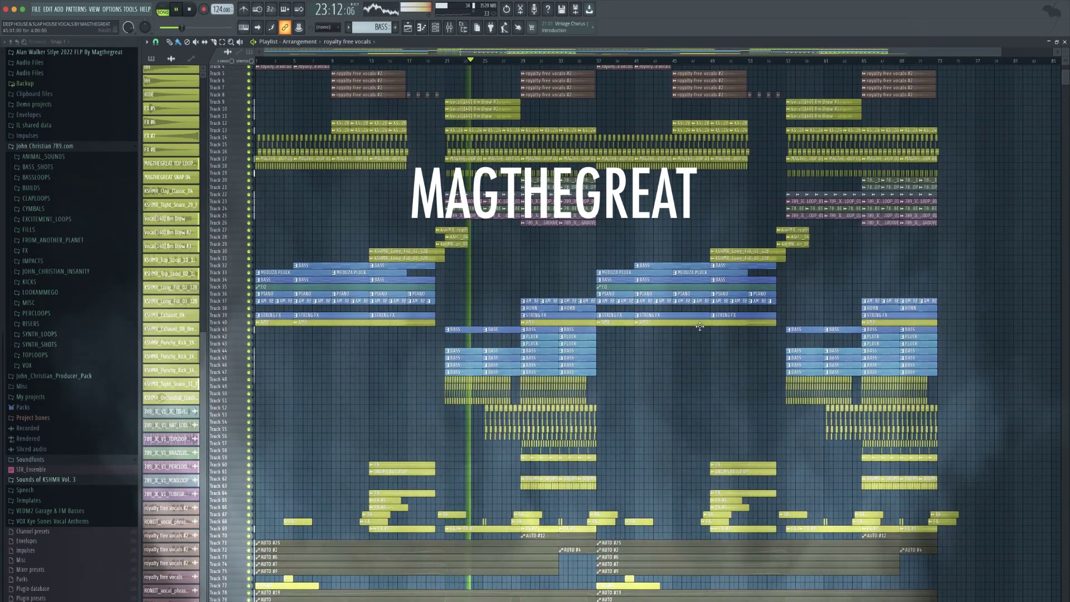
pyautogui.scroll(-6, 753, 366)
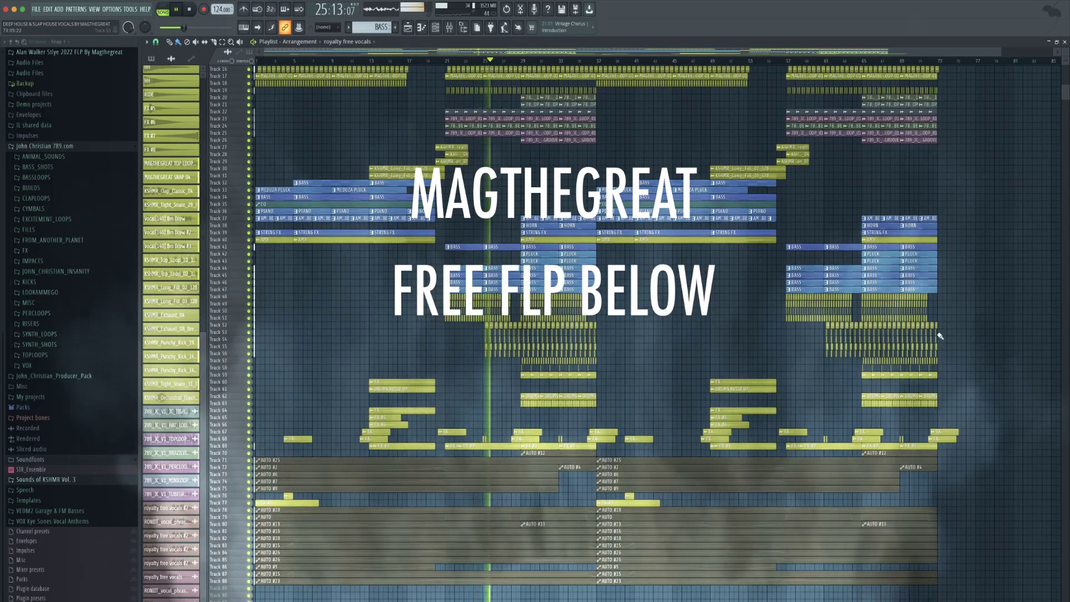
pyautogui.scroll(4, 951, 346)
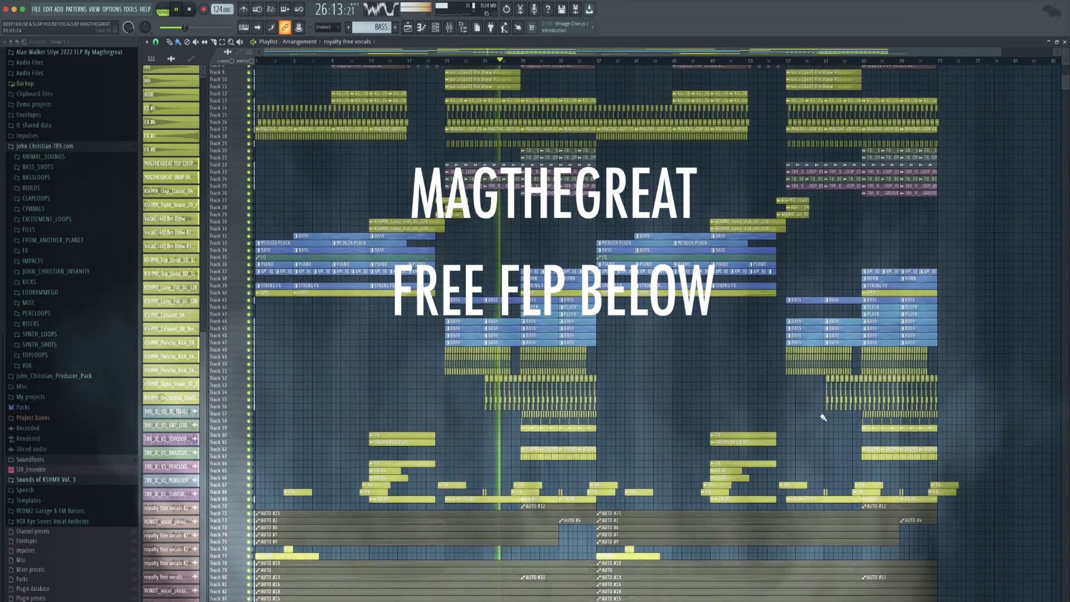
pyautogui.scroll(5, 669, 432)
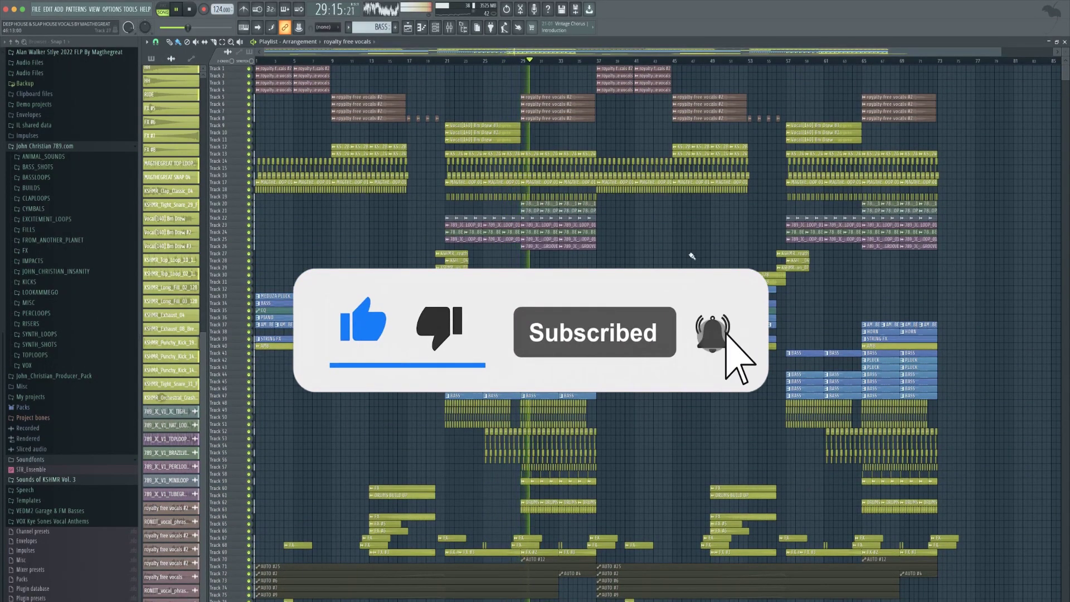
# View the SPAN spectrum analyzer on the mixer's Master track, close it and return to the playlist
pyautogui.click(451, 28)
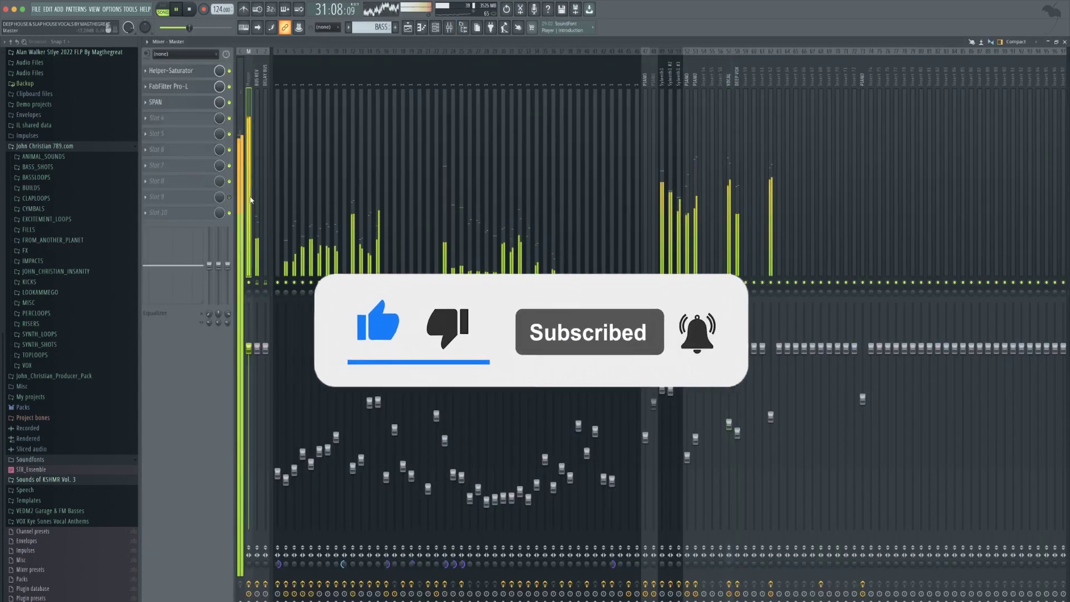
pyautogui.click(202, 107)
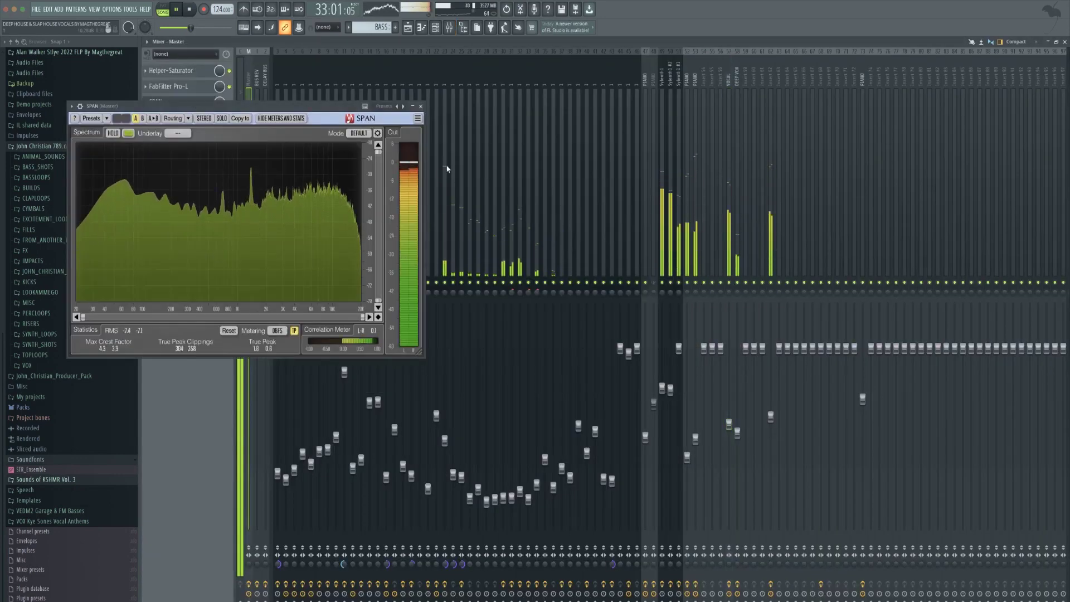
pyautogui.click(421, 107)
pyautogui.press('F5')
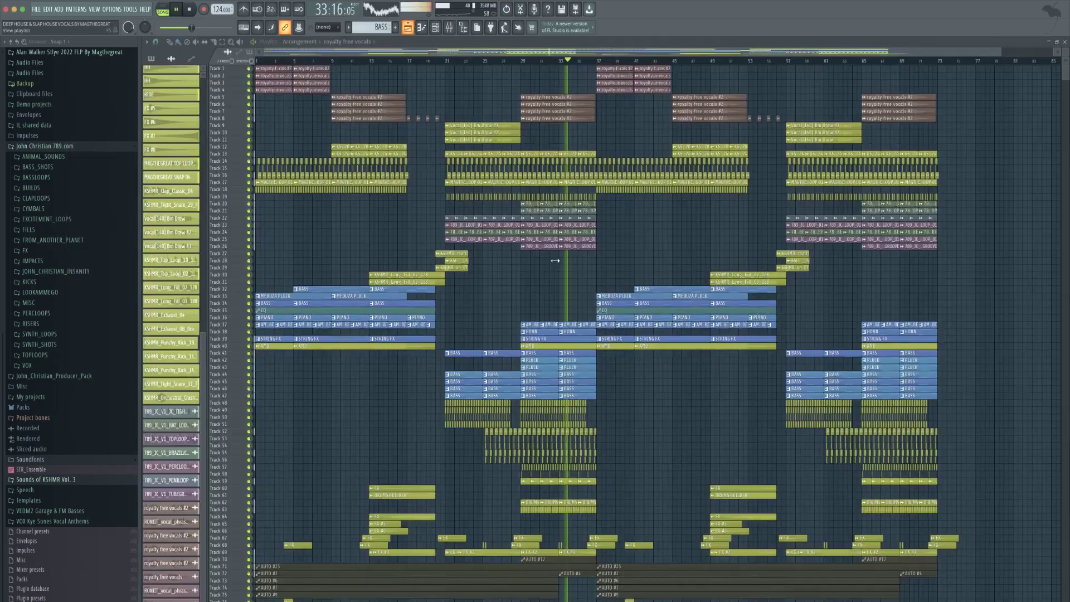
# Examine the full arrangement from the vocals down to the automation clips during playback, ending with the song's final section
pyautogui.hscroll(1, 741, 52)
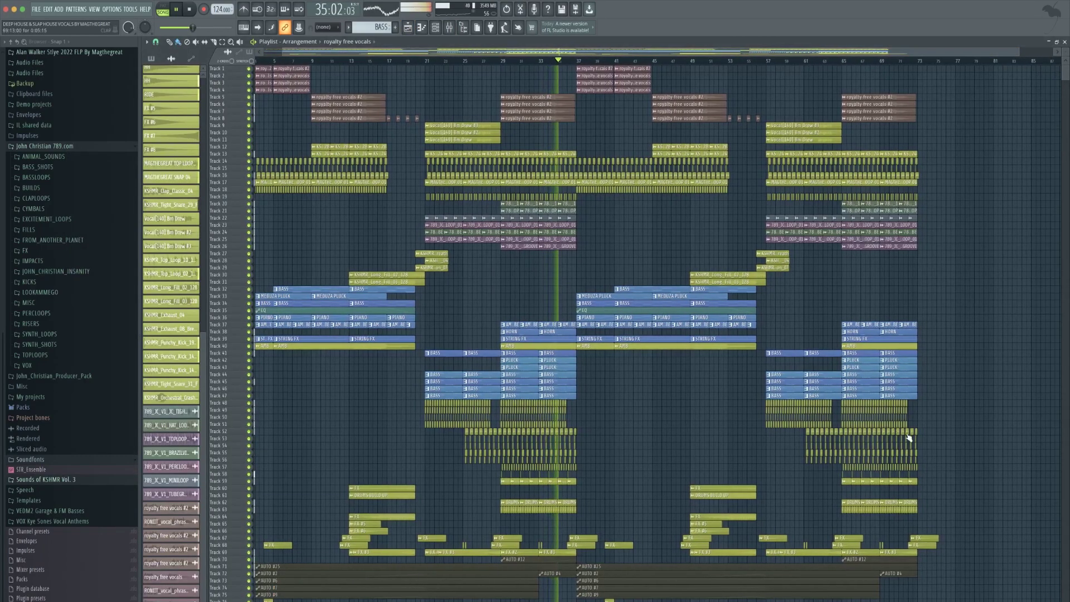
pyautogui.scroll(-2, 948, 437)
pyautogui.scroll(2, 998, 439)
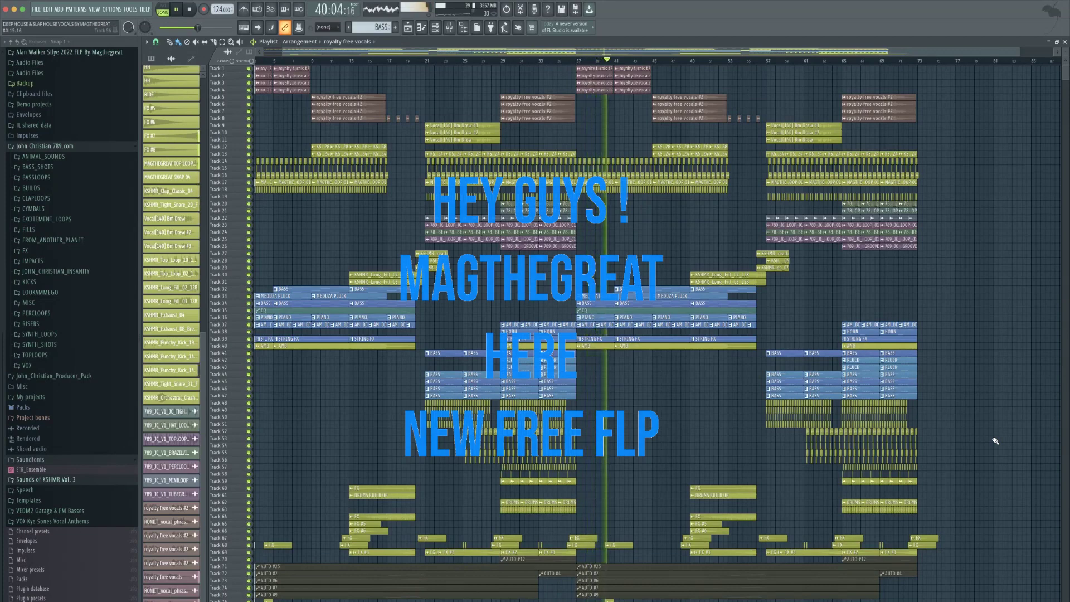
pyautogui.scroll(-4, 996, 441)
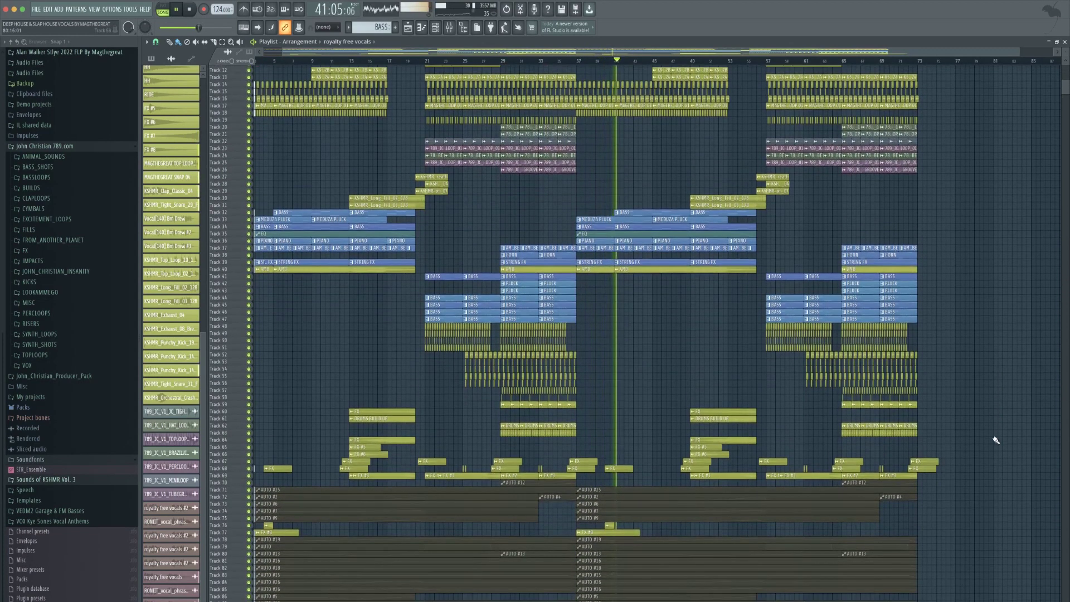
pyautogui.scroll(4, 996, 440)
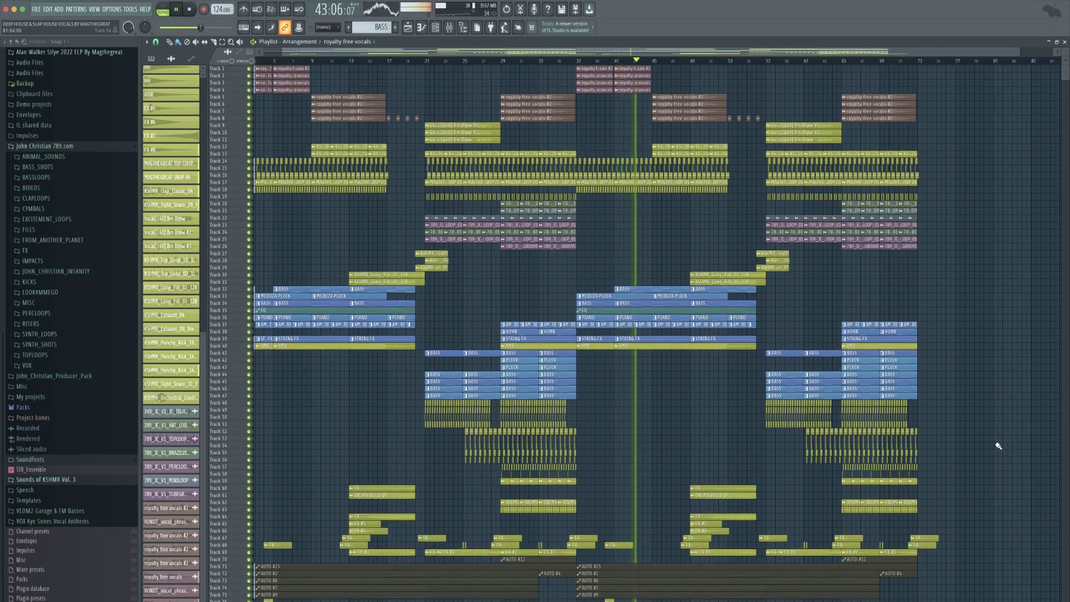
pyautogui.scroll(-5, 999, 446)
pyautogui.scroll(5, 999, 446)
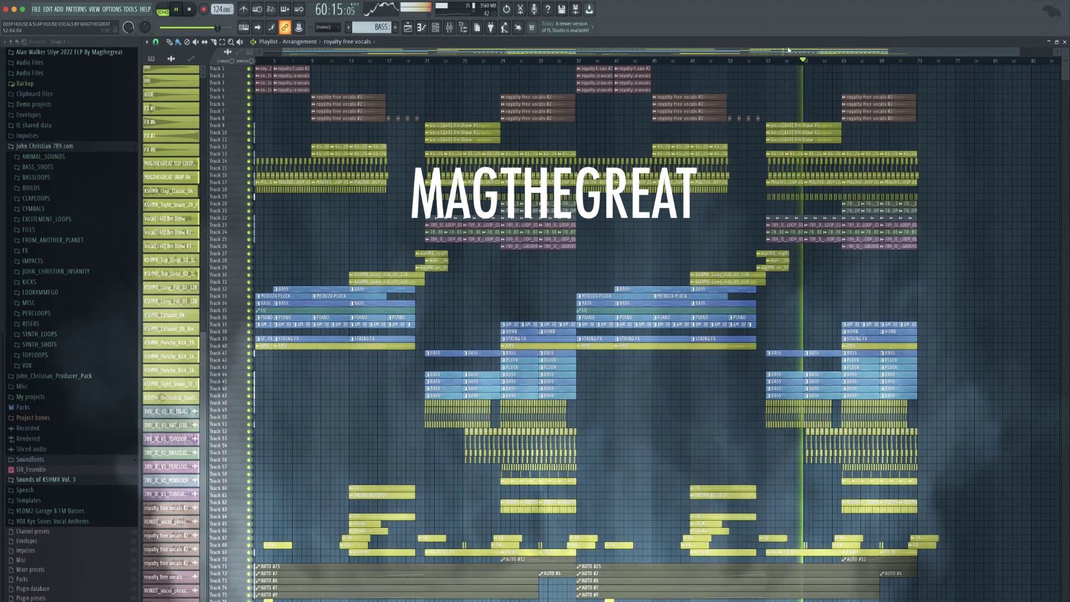
pyautogui.moveTo(788, 50); pyautogui.dragTo(888, 51)
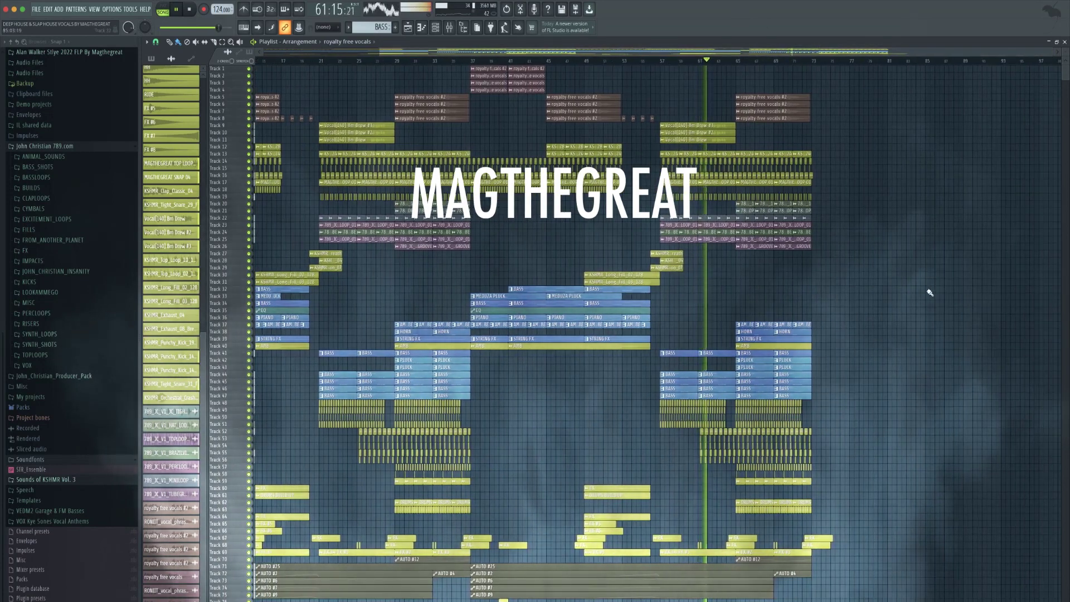